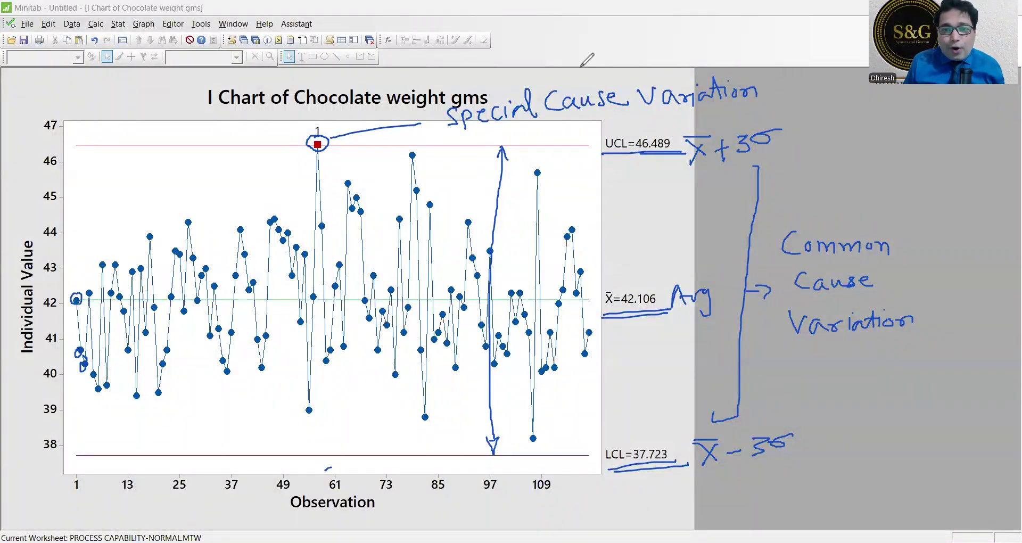
# Step: Underline the "Special Cause Variation" note and clear all annotations from the I Chart of Chocolate weight gms
pyautogui.moveTo(461, 133); pyautogui.dragTo(767, 101)
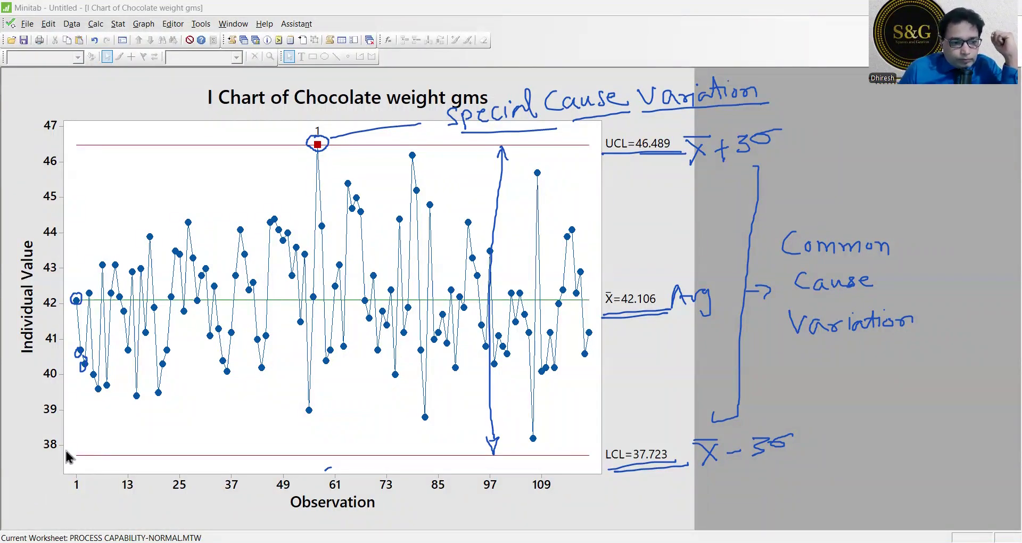
pyautogui.press('e')
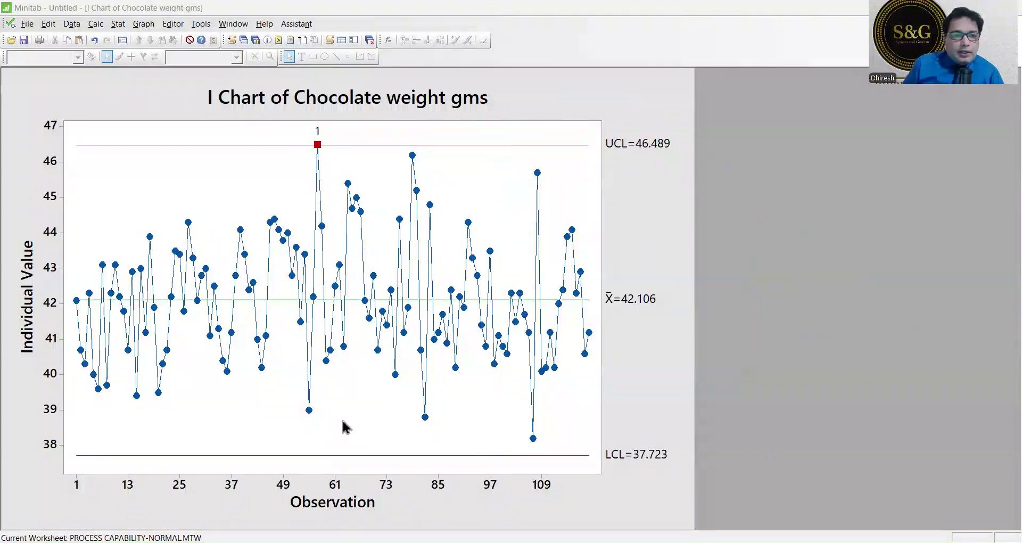
# Step: Circle the three window-switching icons and label them with arrows as "Sessions folder", "Data" and "Graphs"
pyautogui.moveTo(262, 24)
pyautogui.mouseDown()
pyautogui.moveTo(221, 29)
pyautogui.moveTo(242, 52)
pyautogui.moveTo(268, 47)
pyautogui.mouseUp()
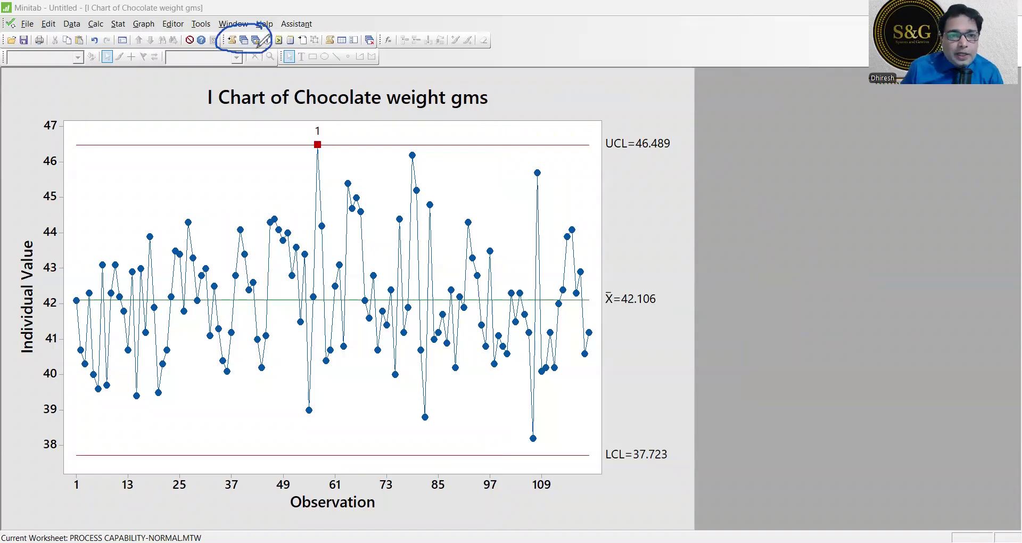
pyautogui.moveTo(327, 80); pyautogui.dragTo(259, 50)
pyautogui.moveTo(353, 65)
pyautogui.mouseDown()
pyautogui.moveTo(347, 78)
pyautogui.moveTo(423, 66)
pyautogui.moveTo(419, 80)
pyautogui.mouseUp()
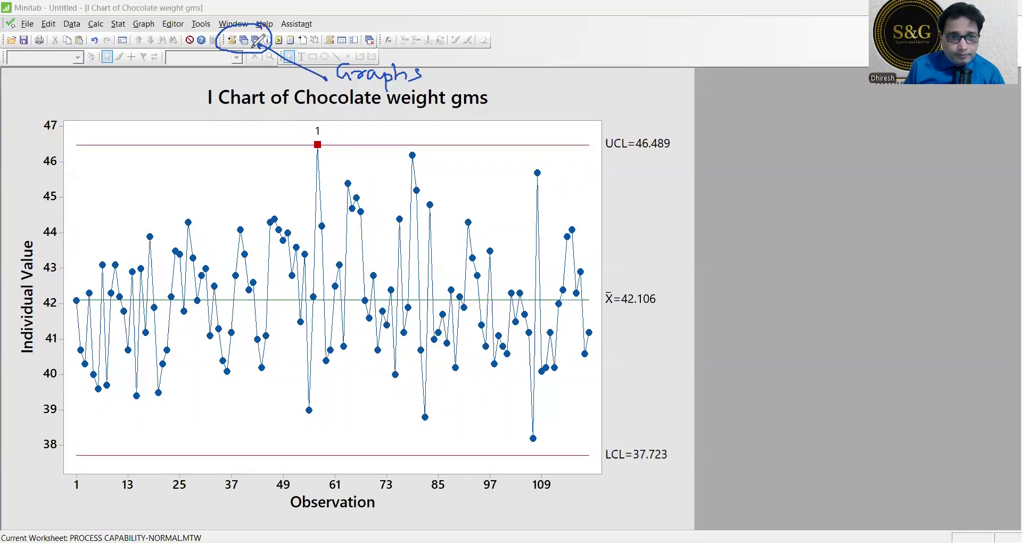
pyautogui.moveTo(247, 78)
pyautogui.mouseDown()
pyautogui.moveTo(246, 45)
pyautogui.moveTo(265, 85)
pyautogui.moveTo(296, 84)
pyautogui.mouseUp()
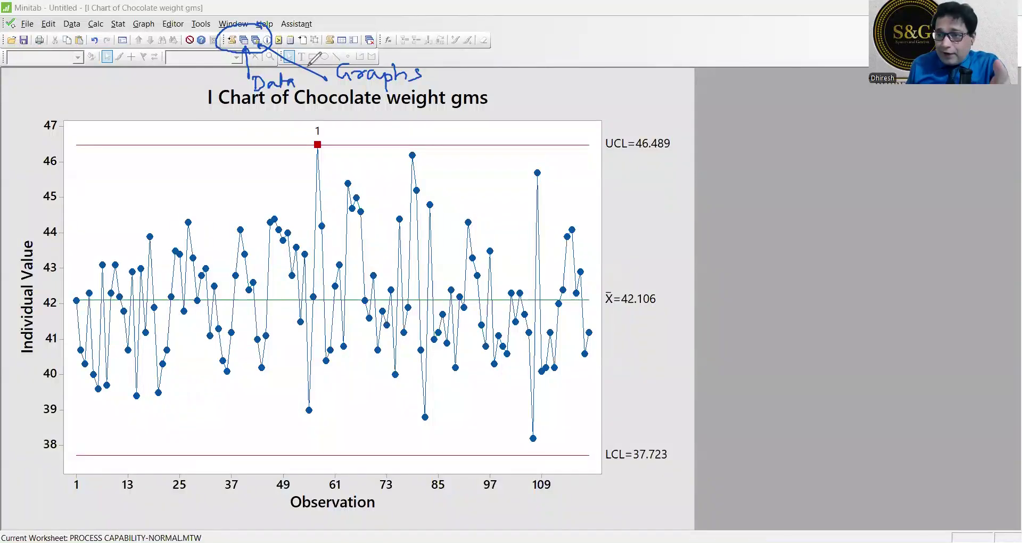
pyautogui.moveTo(190, 75); pyautogui.dragTo(234, 59)
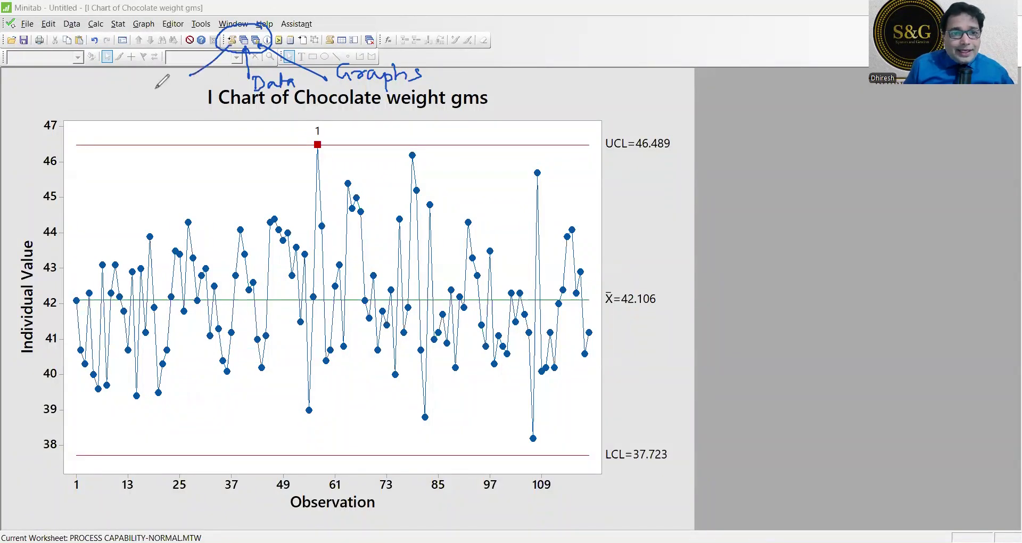
pyautogui.click(115, 81)
pyautogui.moveTo(114, 81)
pyautogui.mouseDown()
pyautogui.moveTo(122, 92)
pyautogui.moveTo(150, 91)
pyautogui.moveTo(155, 80)
pyautogui.moveTo(194, 88)
pyautogui.mouseUp()
pyautogui.click(135, 121)
pyautogui.moveTo(138, 108); pyautogui.dragTo(189, 94)
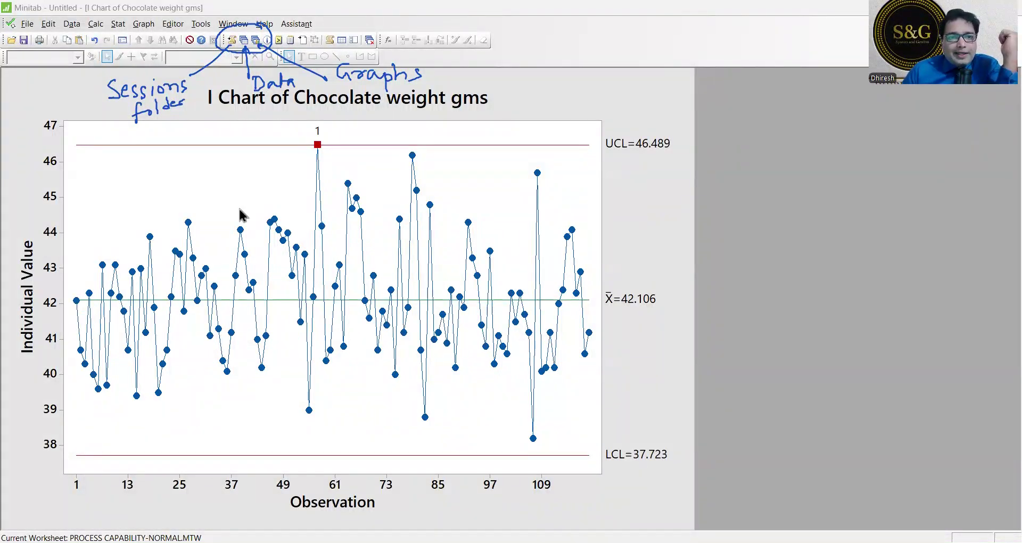
# Step: Bring up the PROCESS CAPABILITY-NORMAL worksheet and handwrite the heading "X̄ R or X̄ S" over its empty columns
pyautogui.click(244, 44)
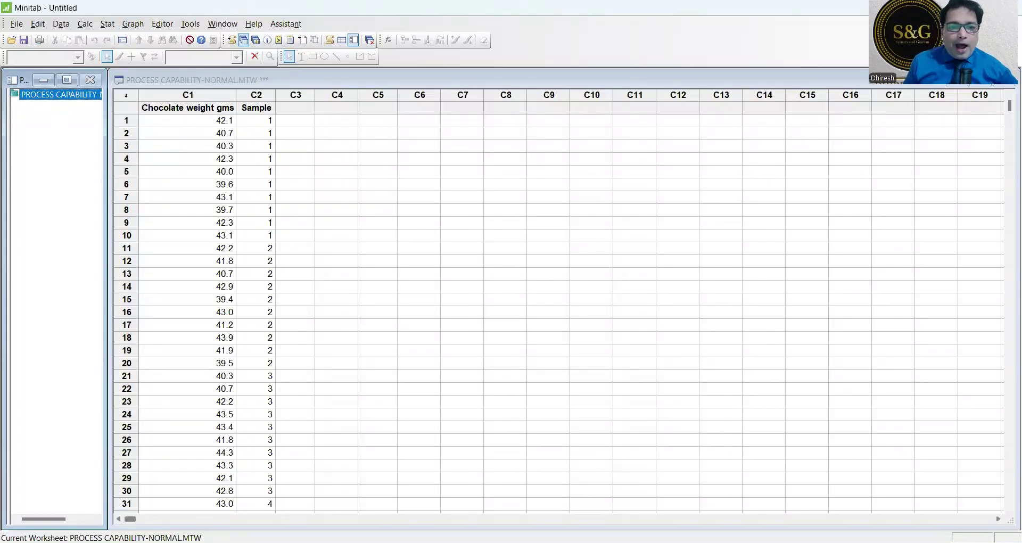
pyautogui.moveTo(369, 140); pyautogui.dragTo(379, 154)
pyautogui.moveTo(377, 143); pyautogui.dragTo(370, 159)
pyautogui.moveTo(368, 138)
pyautogui.mouseDown()
pyautogui.moveTo(387, 137)
pyautogui.moveTo(400, 153)
pyautogui.moveTo(478, 138)
pyautogui.moveTo(560, 148)
pyautogui.mouseUp()
pyautogui.moveTo(559, 135)
pyautogui.mouseDown()
pyautogui.moveTo(546, 150)
pyautogui.moveTo(574, 125)
pyautogui.moveTo(594, 133)
pyautogui.moveTo(576, 151)
pyautogui.mouseUp()
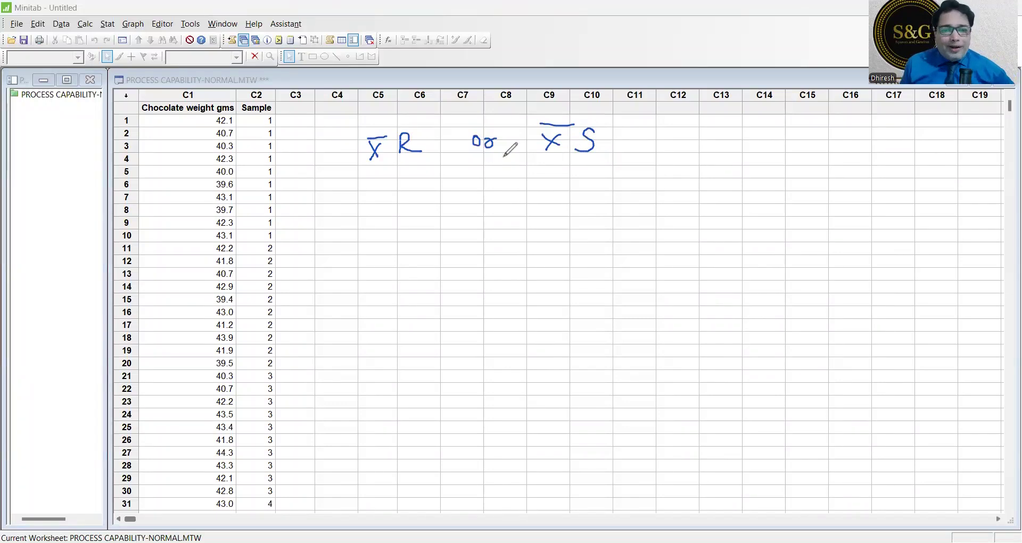
# Step: Handwrite the definitions "X̄ – Avg, R – Range" under the X̄ R heading and "X̄ – Avg, S – Std dev." beside X̄ S
pyautogui.moveTo(411, 195); pyautogui.dragTo(424, 208)
pyautogui.moveTo(427, 192)
pyautogui.mouseDown()
pyautogui.moveTo(418, 208)
pyautogui.moveTo(430, 181)
pyautogui.moveTo(459, 198)
pyautogui.moveTo(513, 203)
pyautogui.mouseUp()
pyautogui.moveTo(420, 217)
pyautogui.mouseDown()
pyautogui.moveTo(420, 236)
pyautogui.moveTo(437, 229)
pyautogui.mouseUp()
pyautogui.moveTo(443, 226)
pyautogui.mouseDown()
pyautogui.moveTo(517, 218)
pyautogui.moveTo(543, 194)
pyautogui.moveTo(542, 212)
pyautogui.mouseUp()
pyautogui.click(632, 165)
pyautogui.moveTo(632, 165); pyautogui.dragTo(652, 182)
pyautogui.moveTo(651, 161)
pyautogui.mouseDown()
pyautogui.moveTo(638, 185)
pyautogui.moveTo(657, 156)
pyautogui.moveTo(678, 169)
pyautogui.mouseUp()
pyautogui.moveTo(686, 175)
pyautogui.mouseDown()
pyautogui.moveTo(693, 160)
pyautogui.moveTo(714, 176)
pyautogui.mouseUp()
pyautogui.moveTo(653, 193)
pyautogui.mouseDown()
pyautogui.moveTo(637, 213)
pyautogui.moveTo(701, 204)
pyautogui.mouseUp()
pyautogui.moveTo(692, 192); pyautogui.dragTo(770, 191)
pyautogui.moveTo(772, 187); pyautogui.dragTo(781, 187)
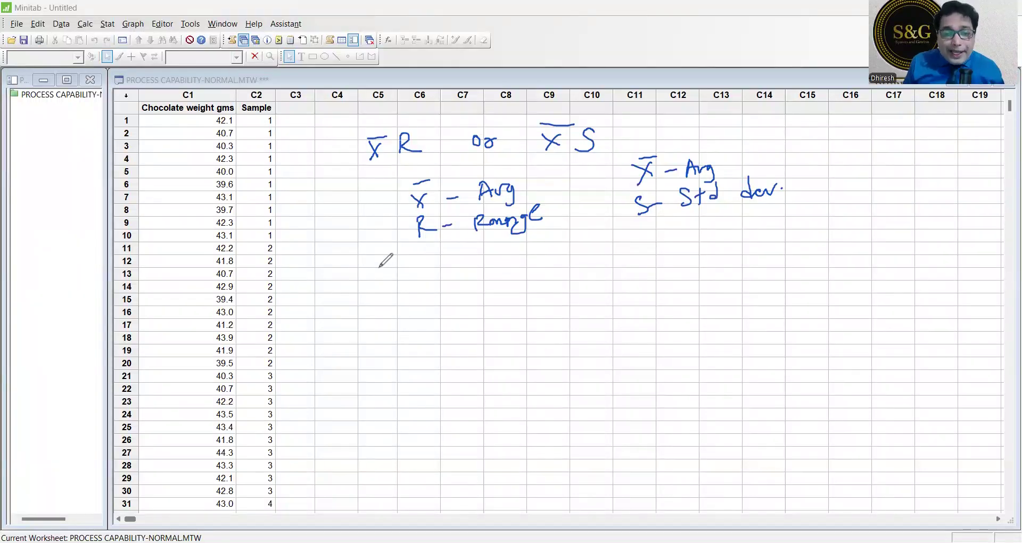
# Step: Note "< 10 units" for X̄ R and "> 10 unit" for X̄ S, and underline both chart headings
pyautogui.moveTo(403, 254)
pyautogui.mouseDown()
pyautogui.moveTo(411, 277)
pyautogui.moveTo(442, 258)
pyautogui.moveTo(508, 265)
pyautogui.mouseUp()
pyautogui.click(429, 254)
pyautogui.moveTo(414, 165)
pyautogui.mouseDown()
pyautogui.moveTo(358, 178)
pyautogui.moveTo(404, 176)
pyautogui.mouseUp()
pyautogui.click(632, 237)
pyautogui.moveTo(632, 238); pyautogui.dragTo(642, 263)
pyautogui.moveTo(680, 237)
pyautogui.mouseDown()
pyautogui.moveTo(681, 249)
pyautogui.moveTo(754, 235)
pyautogui.moveTo(755, 251)
pyautogui.mouseUp()
pyautogui.click(710, 238)
pyautogui.moveTo(750, 238); pyautogui.dragTo(764, 235)
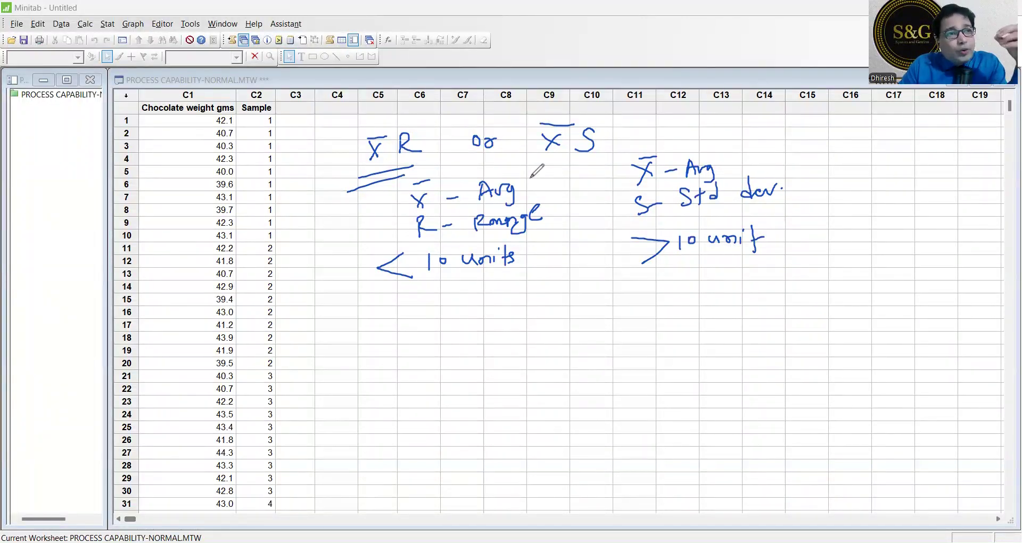
pyautogui.moveTo(552, 166); pyautogui.dragTo(618, 165)
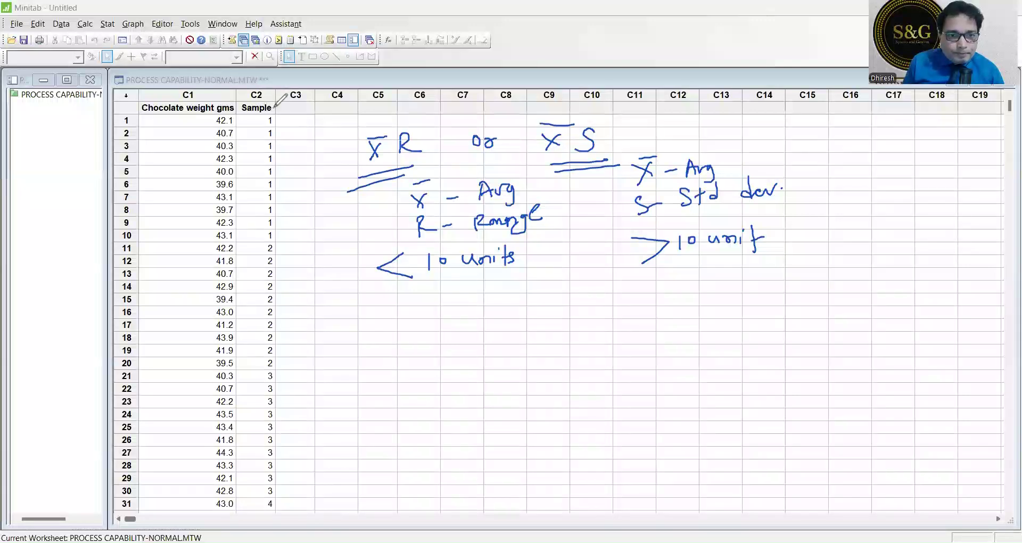
# Step: Outline the sample 1 rows and their chocolate weights in the worksheet, and label the group X̄1
pyautogui.moveTo(281, 99)
pyautogui.mouseDown()
pyautogui.moveTo(226, 99)
pyautogui.moveTo(198, 150)
pyautogui.moveTo(199, 197)
pyautogui.moveTo(228, 241)
pyautogui.moveTo(272, 239)
pyautogui.moveTo(287, 224)
pyautogui.moveTo(293, 182)
pyautogui.mouseUp()
pyautogui.moveTo(296, 141)
pyautogui.mouseDown()
pyautogui.moveTo(292, 106)
pyautogui.moveTo(279, 99)
pyautogui.mouseUp()
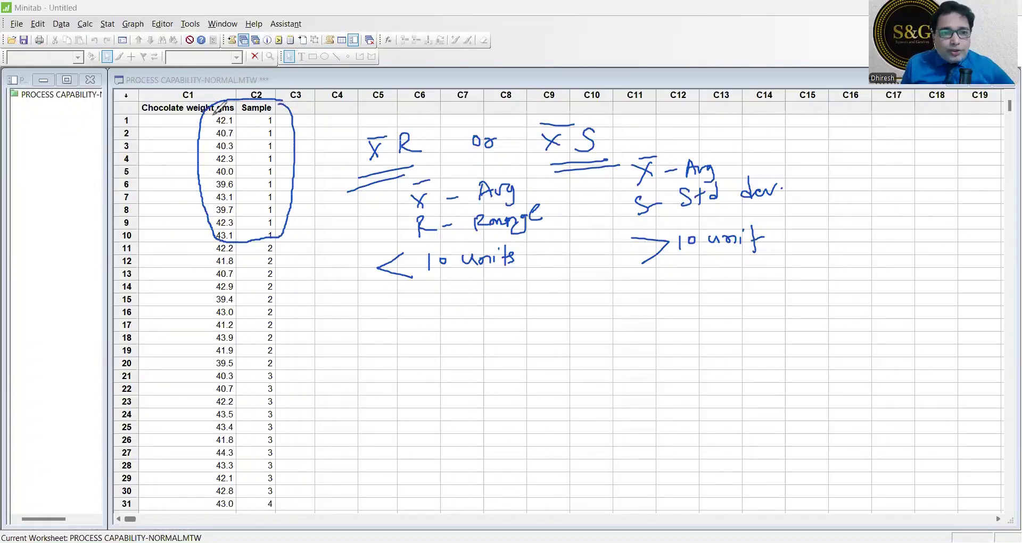
pyautogui.moveTo(158, 145)
pyautogui.mouseDown()
pyautogui.moveTo(169, 159)
pyautogui.moveTo(161, 164)
pyautogui.moveTo(168, 141)
pyautogui.moveTo(207, 141)
pyautogui.moveTo(204, 211)
pyautogui.moveTo(221, 242)
pyautogui.moveTo(238, 234)
pyautogui.moveTo(243, 211)
pyautogui.mouseUp()
pyautogui.moveTo(244, 178)
pyautogui.mouseDown()
pyautogui.moveTo(239, 115)
pyautogui.moveTo(213, 109)
pyautogui.mouseUp()
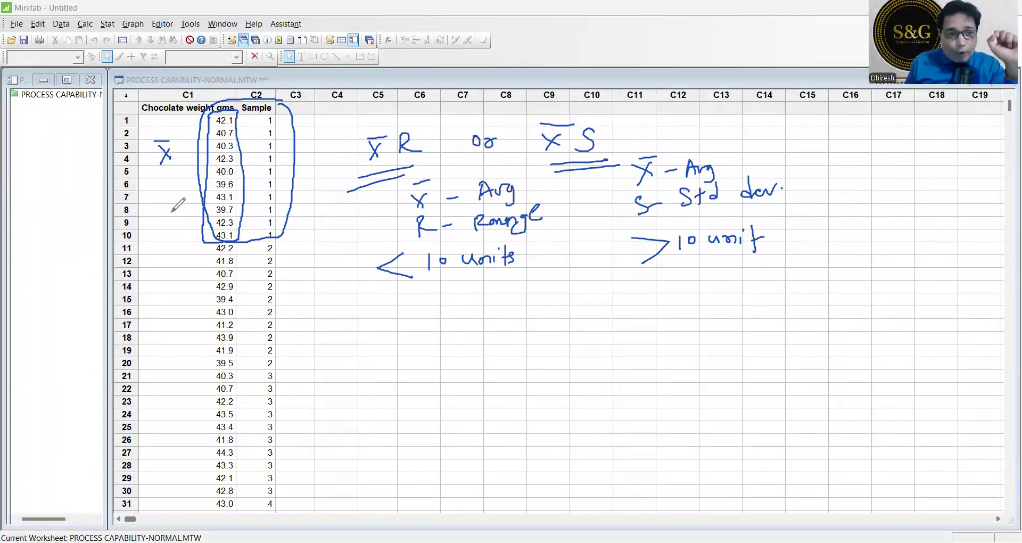
pyautogui.moveTo(171, 154); pyautogui.dragTo(174, 166)
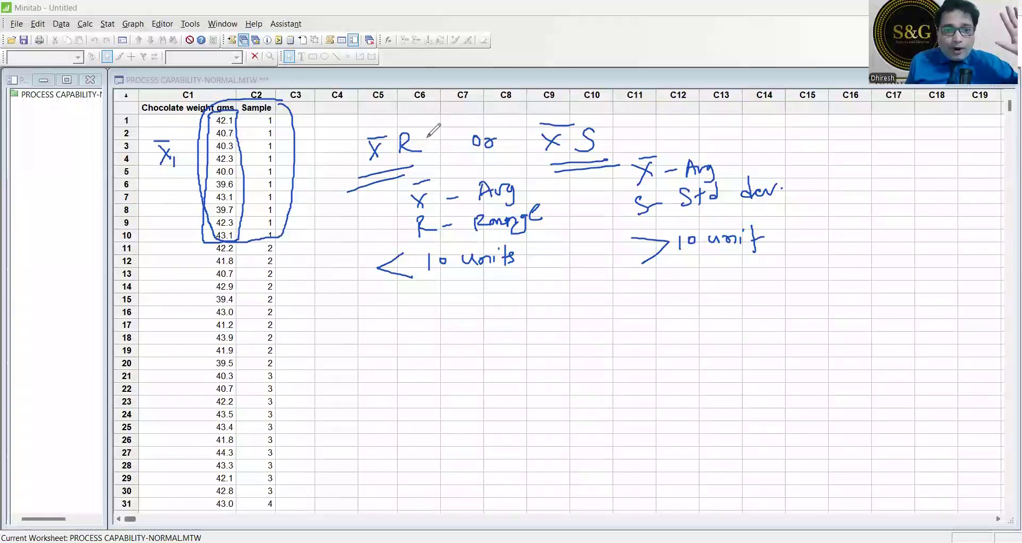
# Step: Write and underline "Range" for sample 1, circle its weights 39.6 and 43.1, and circle the X̄ and R headings
pyautogui.moveTo(150, 178)
pyautogui.mouseDown()
pyautogui.moveTo(148, 193)
pyautogui.moveTo(195, 181)
pyautogui.mouseUp()
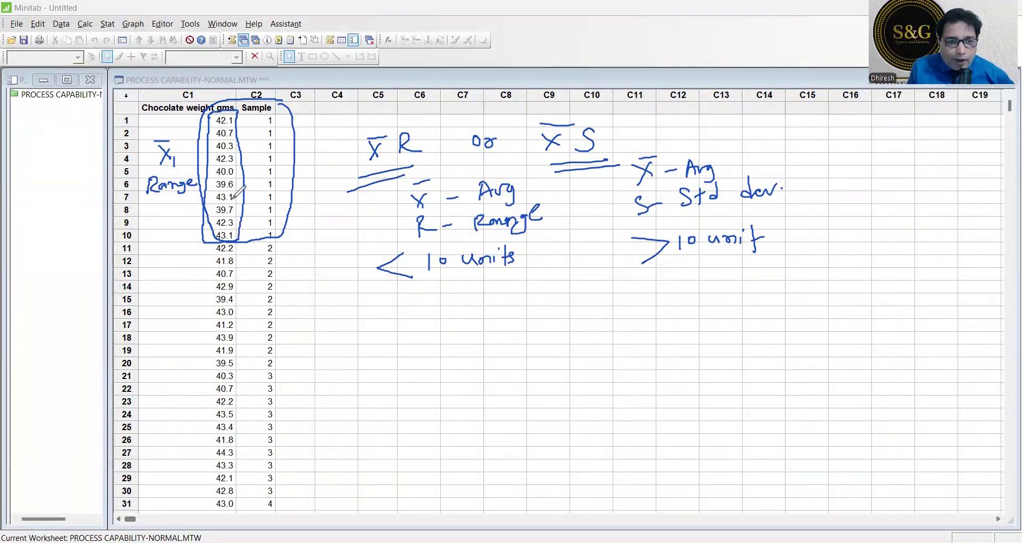
pyautogui.moveTo(234, 193)
pyautogui.mouseDown()
pyautogui.moveTo(213, 195)
pyautogui.moveTo(224, 205)
pyautogui.moveTo(240, 196)
pyautogui.moveTo(223, 190)
pyautogui.moveTo(234, 178)
pyautogui.mouseUp()
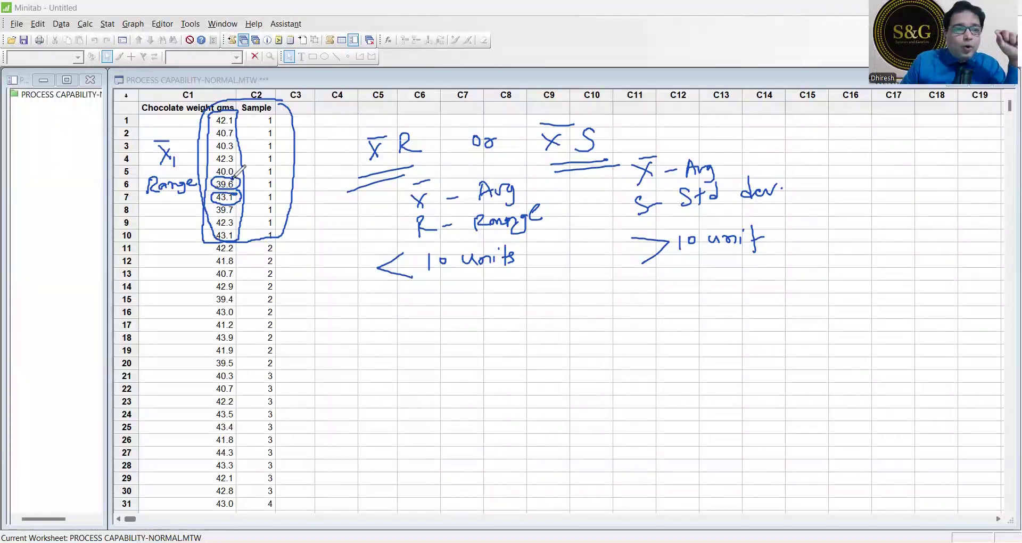
pyautogui.moveTo(153, 198); pyautogui.dragTo(183, 188)
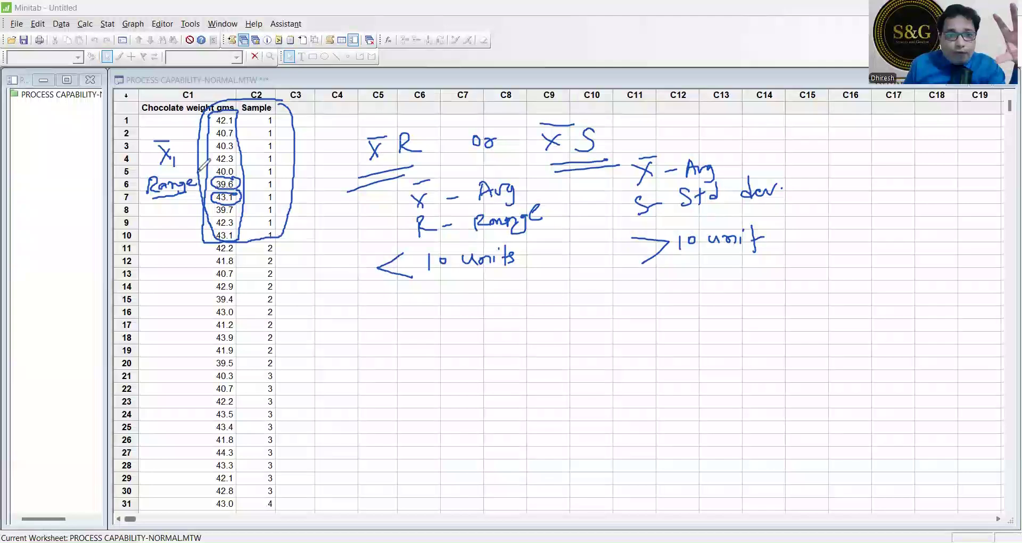
pyautogui.moveTo(376, 120)
pyautogui.mouseDown()
pyautogui.moveTo(377, 169)
pyautogui.moveTo(395, 125)
pyautogui.moveTo(409, 165)
pyautogui.moveTo(431, 131)
pyautogui.moveTo(411, 118)
pyautogui.mouseUp()
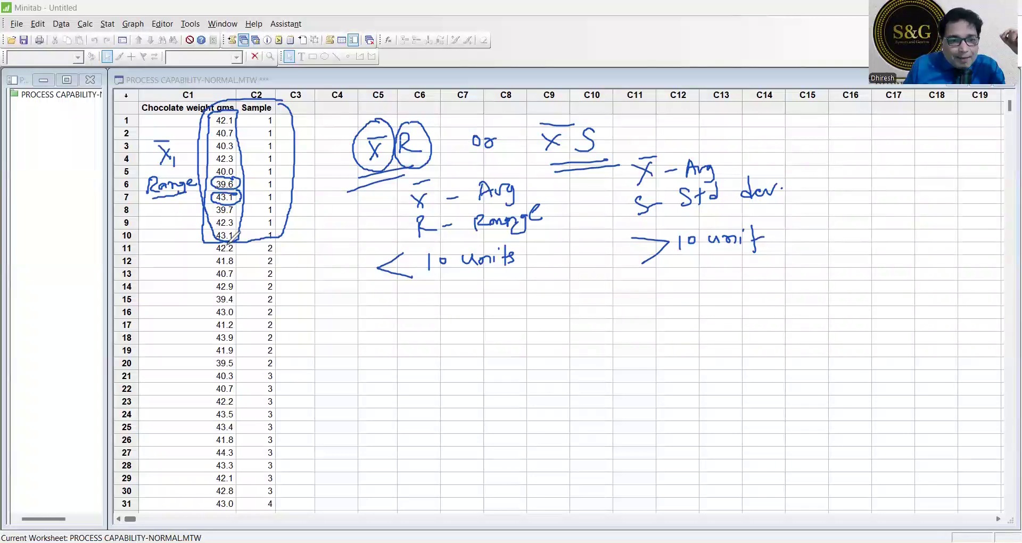
# Step: Outline the sample 2 rows in the worksheet and label the group "X̄2" and "Range"
pyautogui.moveTo(228, 237)
pyautogui.mouseDown()
pyautogui.moveTo(201, 257)
pyautogui.moveTo(210, 350)
pyautogui.moveTo(215, 366)
pyautogui.moveTo(270, 367)
pyautogui.moveTo(292, 333)
pyautogui.moveTo(291, 237)
pyautogui.moveTo(280, 233)
pyautogui.mouseUp()
pyautogui.moveTo(161, 252)
pyautogui.mouseDown()
pyautogui.moveTo(171, 267)
pyautogui.moveTo(161, 277)
pyautogui.moveTo(184, 283)
pyautogui.mouseUp()
pyautogui.moveTo(163, 255)
pyautogui.mouseDown()
pyautogui.moveTo(176, 253)
pyautogui.moveTo(156, 254)
pyautogui.mouseUp()
pyautogui.moveTo(153, 309)
pyautogui.mouseDown()
pyautogui.moveTo(150, 319)
pyautogui.moveTo(196, 296)
pyautogui.mouseUp()
# Step: Sketch an X̄ chart and an R chart below the X̄ R notes, each with control limits, a centre line and a zigzag data trace
pyautogui.moveTo(383, 319); pyautogui.dragTo(408, 318)
pyautogui.moveTo(489, 322); pyautogui.dragTo(522, 316)
pyautogui.moveTo(383, 378); pyautogui.dragTo(486, 371)
pyautogui.moveTo(382, 342); pyautogui.dragTo(508, 340)
pyautogui.moveTo(394, 355); pyautogui.dragTo(495, 346)
pyautogui.moveTo(342, 337)
pyautogui.mouseDown()
pyautogui.moveTo(354, 353)
pyautogui.moveTo(339, 360)
pyautogui.moveTo(366, 333)
pyautogui.mouseUp()
pyautogui.moveTo(376, 406); pyautogui.dragTo(506, 403)
pyautogui.moveTo(380, 456); pyautogui.dragTo(510, 449)
pyautogui.moveTo(399, 426)
pyautogui.mouseDown()
pyautogui.moveTo(535, 425)
pyautogui.moveTo(436, 421)
pyautogui.moveTo(493, 413)
pyautogui.moveTo(501, 433)
pyautogui.mouseUp()
pyautogui.moveTo(328, 413)
pyautogui.mouseDown()
pyautogui.moveTo(331, 437)
pyautogui.moveTo(351, 434)
pyautogui.mouseUp()
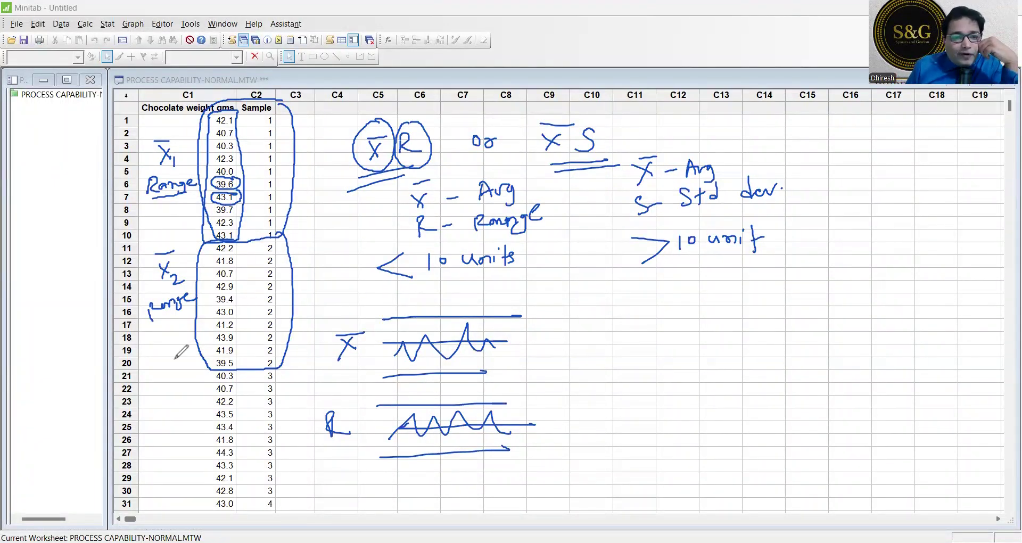
# Step: Write "Std dev" beside sample 1 and sketch labelled X̄ and S charts with limits, centre lines and data traces below the X̄ S notes
pyautogui.moveTo(154, 212)
pyautogui.mouseDown()
pyautogui.moveTo(147, 224)
pyautogui.moveTo(158, 211)
pyautogui.moveTo(194, 209)
pyautogui.mouseUp()
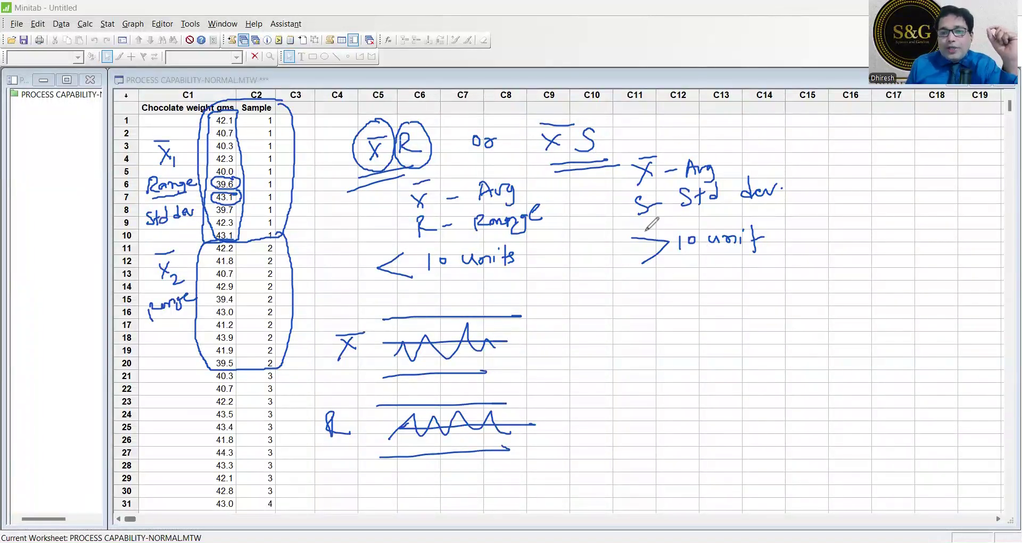
pyautogui.moveTo(660, 313); pyautogui.dragTo(832, 302)
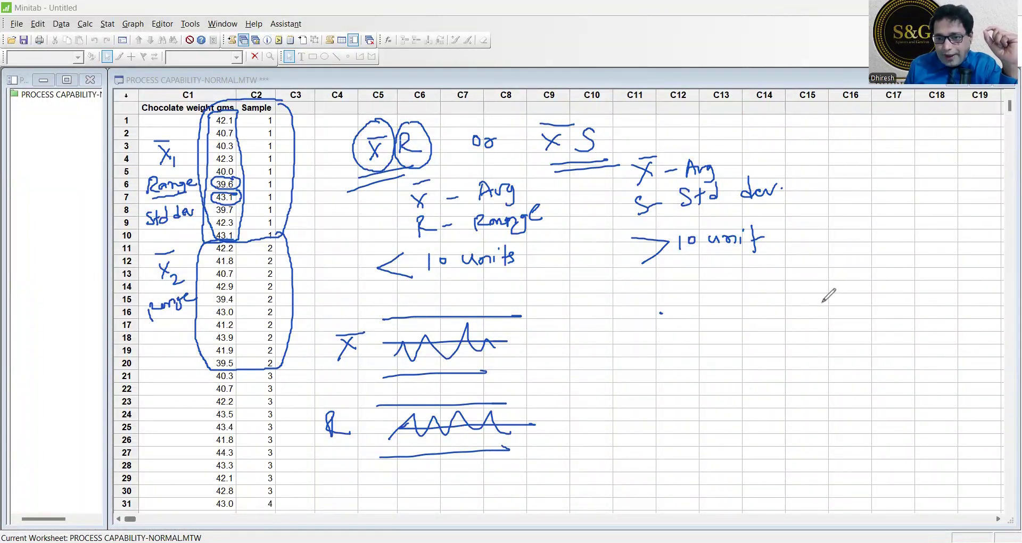
pyautogui.moveTo(672, 379); pyautogui.dragTo(833, 370)
pyautogui.moveTo(663, 346); pyautogui.dragTo(868, 331)
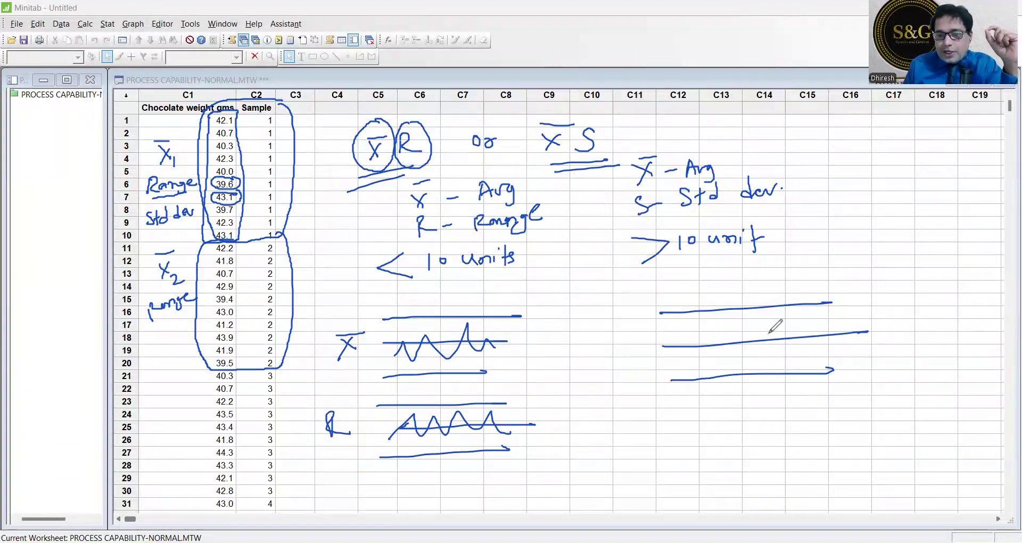
pyautogui.moveTo(673, 357)
pyautogui.mouseDown()
pyautogui.moveTo(767, 341)
pyautogui.moveTo(831, 345)
pyautogui.mouseUp()
pyautogui.moveTo(619, 342)
pyautogui.mouseDown()
pyautogui.moveTo(635, 362)
pyautogui.moveTo(624, 366)
pyautogui.mouseUp()
pyautogui.moveTo(614, 337); pyautogui.dragTo(651, 330)
pyautogui.moveTo(675, 401); pyautogui.dragTo(859, 384)
pyautogui.moveTo(681, 453); pyautogui.dragTo(917, 424)
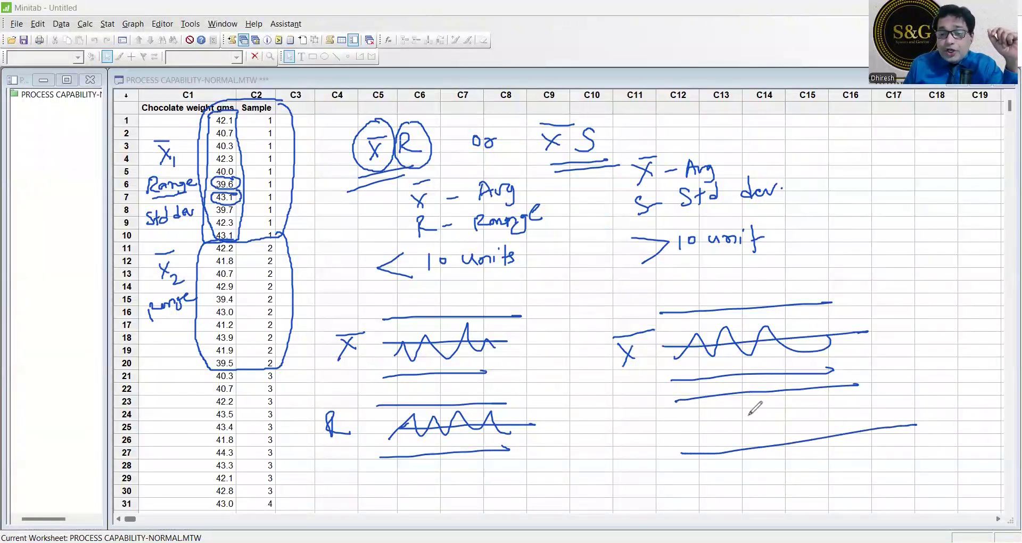
pyautogui.moveTo(692, 422)
pyautogui.mouseDown()
pyautogui.moveTo(923, 402)
pyautogui.moveTo(720, 420)
pyautogui.moveTo(760, 399)
pyautogui.moveTo(781, 411)
pyautogui.moveTo(874, 397)
pyautogui.mouseUp()
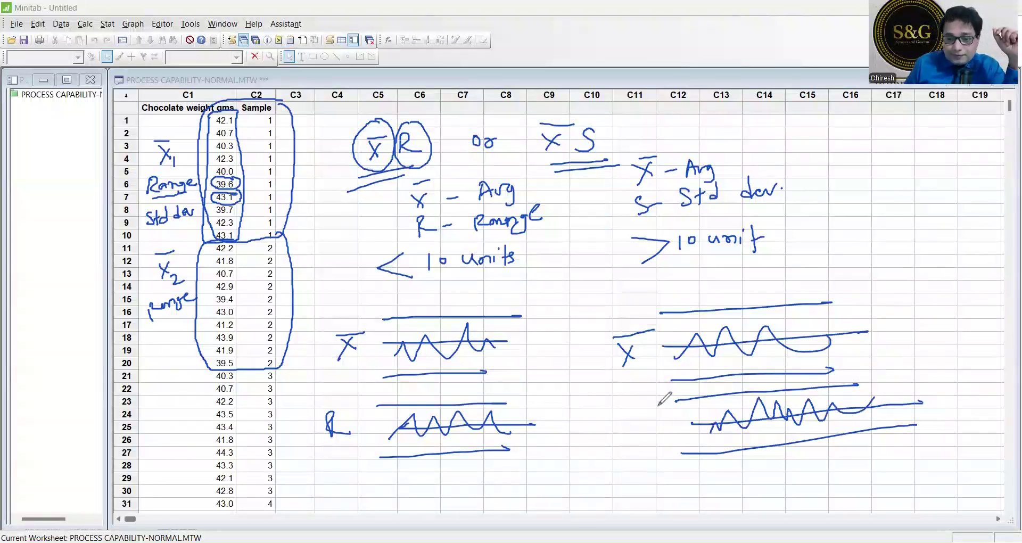
pyautogui.moveTo(638, 412); pyautogui.dragTo(625, 428)
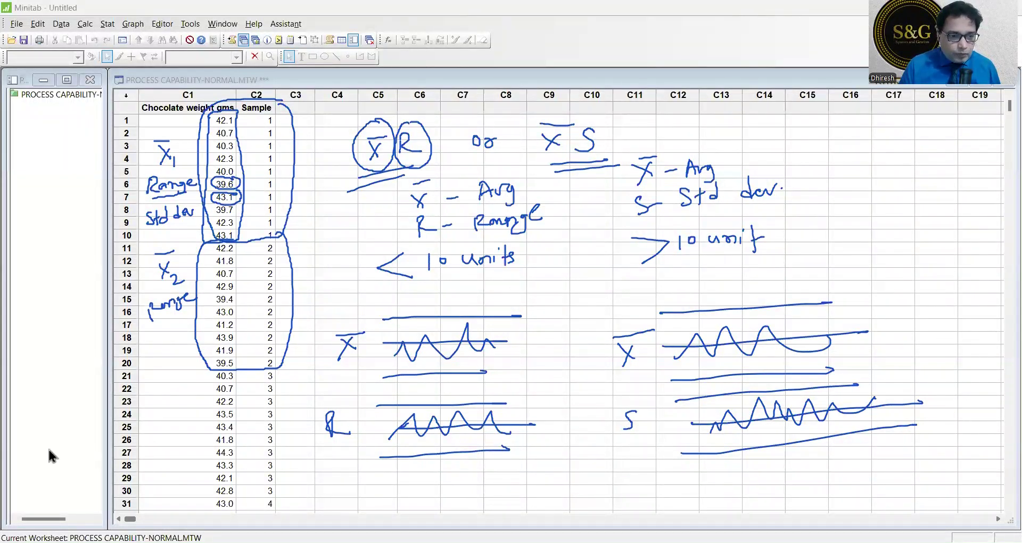
# Step: Clear all annotations from the worksheet and start an Xbar-S control chart for subgroups
pyautogui.press('Escape')
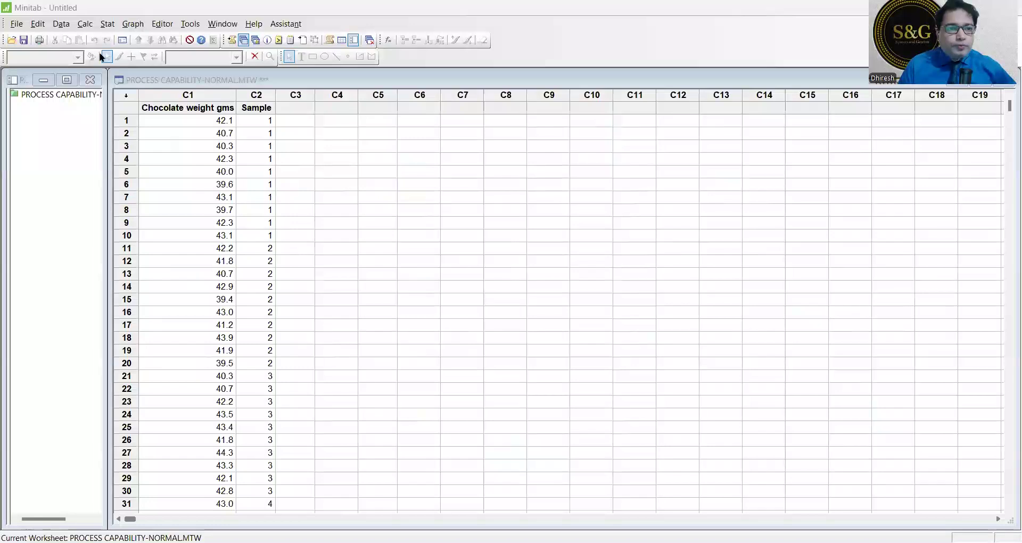
pyautogui.click(108, 24)
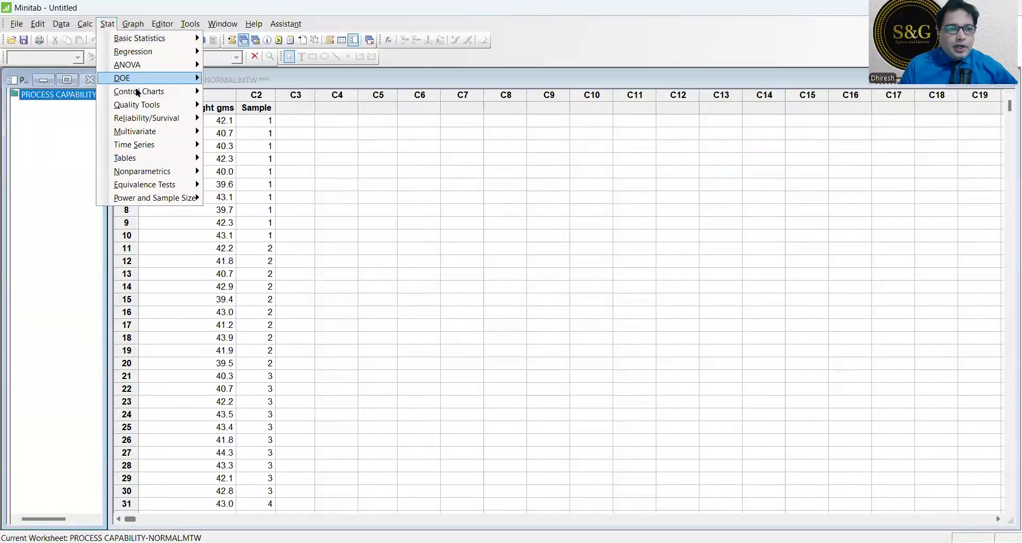
pyautogui.moveTo(158, 95)
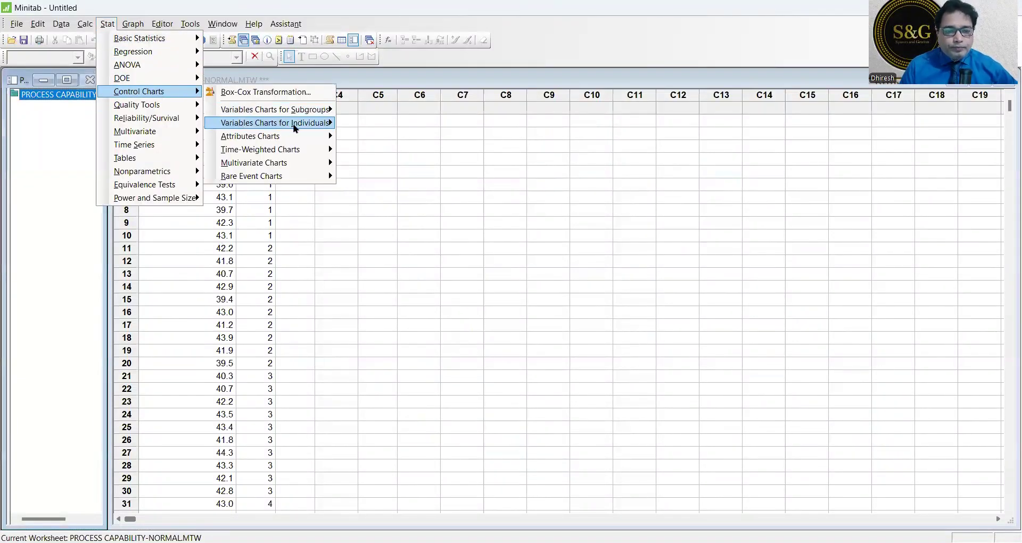
pyautogui.moveTo(301, 121)
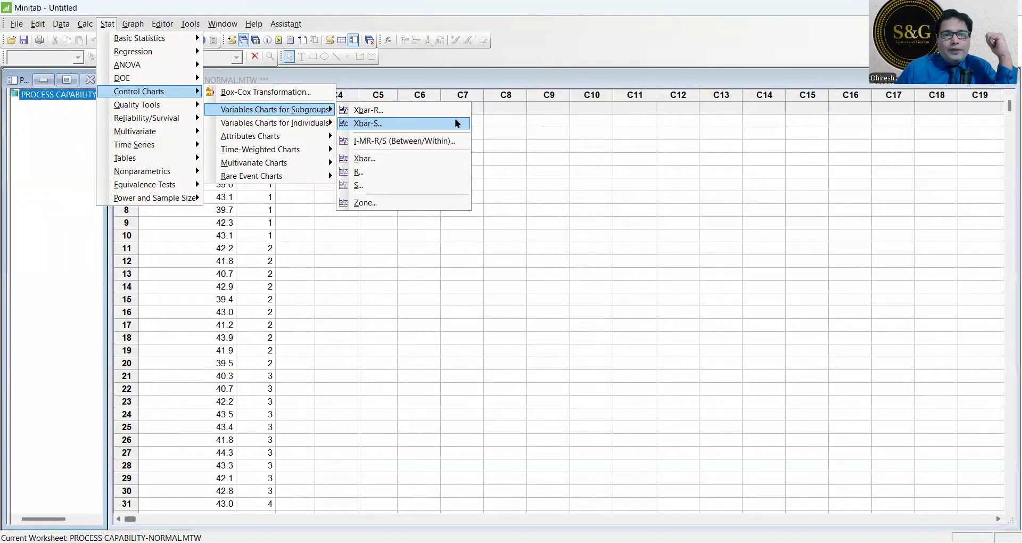
pyautogui.click(457, 123)
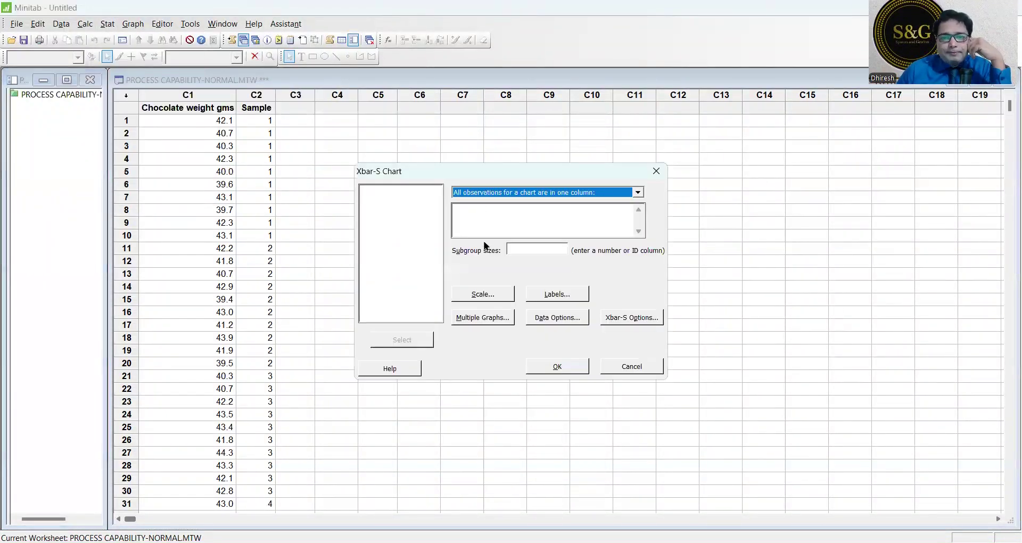
# Step: Generate the Xbar-S chart with Chocolate weight gms as the single observation column and Sample as the subgroup sizes
pyautogui.click(496, 214)
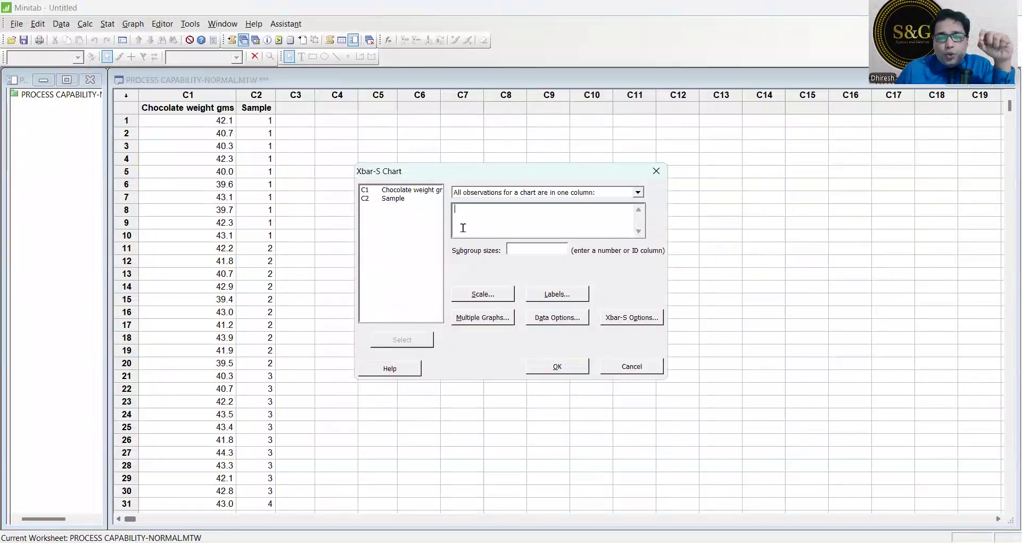
pyautogui.doubleClick(418, 194)
pyautogui.click(531, 249)
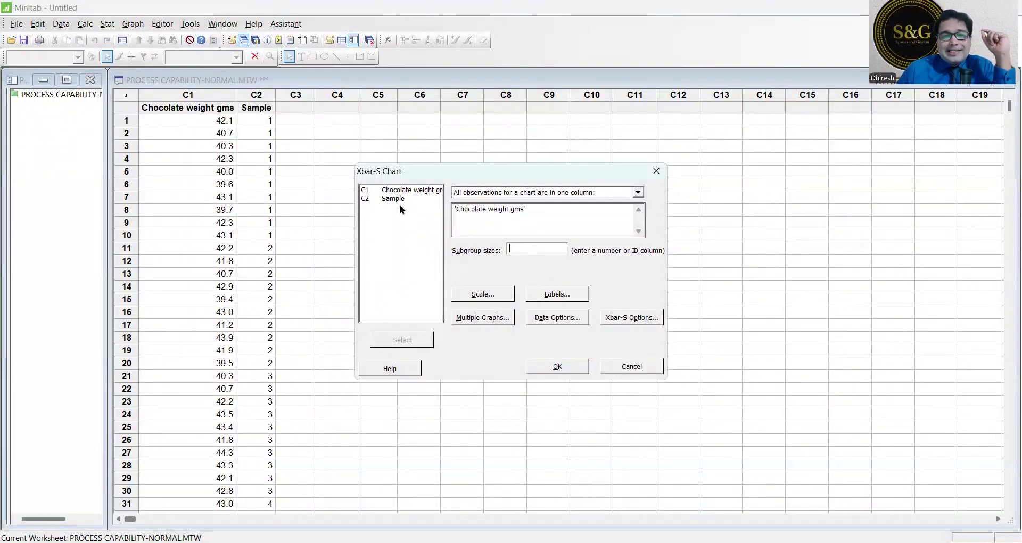
pyautogui.doubleClick(415, 197)
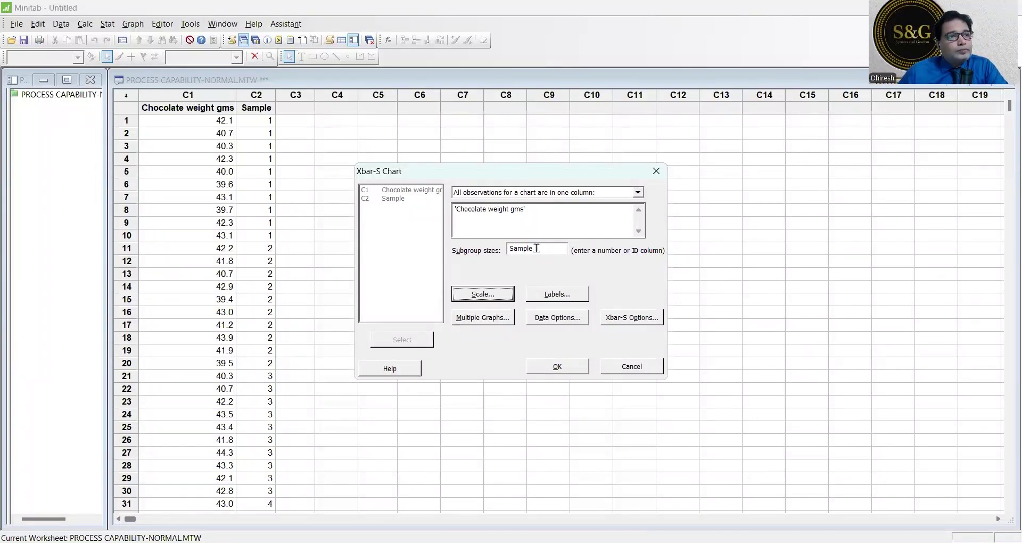
pyautogui.click(571, 369)
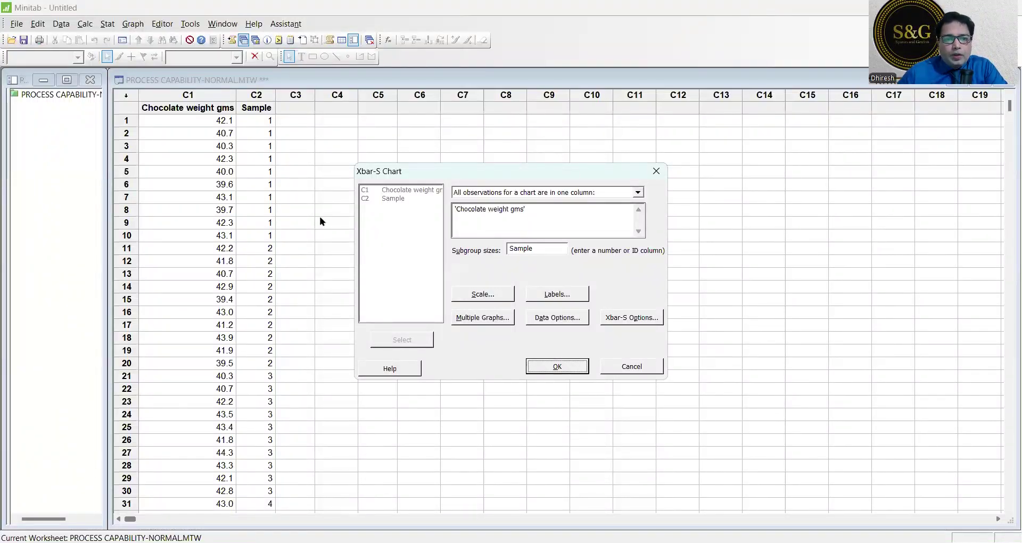
# Step: Maximize the Xbar-S chart and label its first four points X̄1 to X̄4 on the mean chart and S1 to S4 on the StDev chart
pyautogui.click(379, 102)
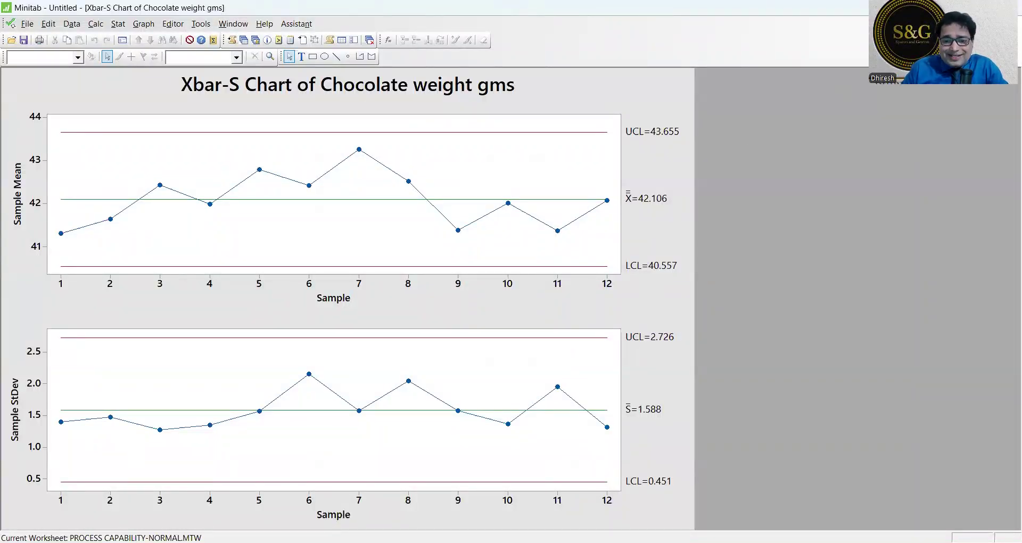
pyautogui.click(374, 281)
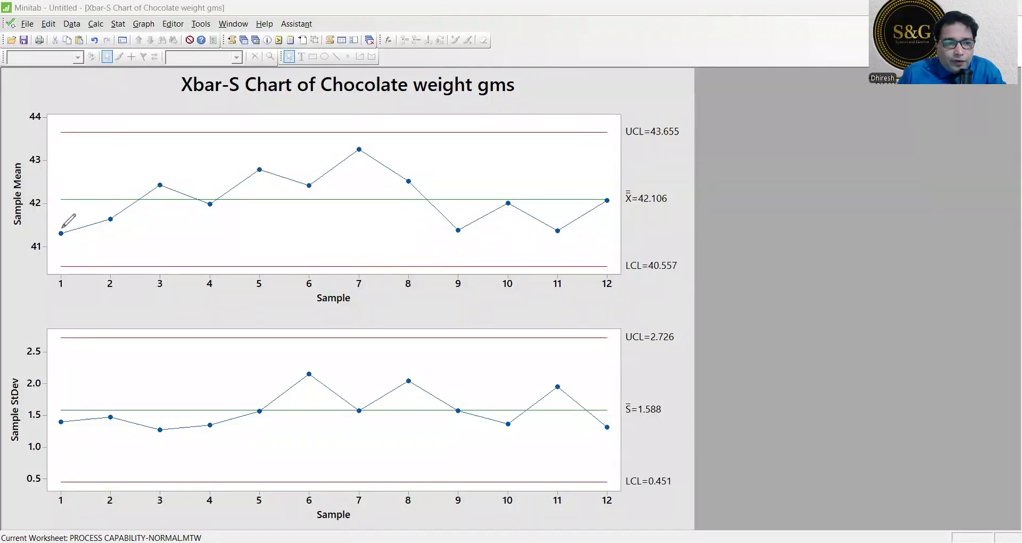
pyautogui.moveTo(64, 224)
pyautogui.mouseDown()
pyautogui.moveTo(54, 241)
pyautogui.moveTo(61, 226)
pyautogui.moveTo(68, 240)
pyautogui.mouseUp()
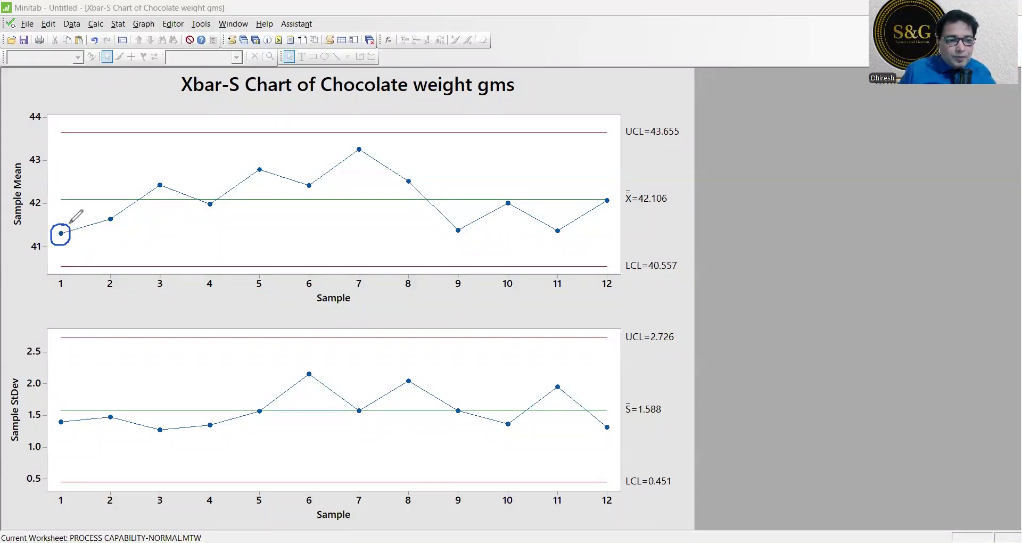
pyautogui.moveTo(56, 206); pyautogui.dragTo(65, 218)
pyautogui.moveTo(63, 207)
pyautogui.mouseDown()
pyautogui.moveTo(57, 219)
pyautogui.moveTo(69, 220)
pyautogui.moveTo(68, 194)
pyautogui.moveTo(104, 211)
pyautogui.mouseUp()
pyautogui.moveTo(103, 205)
pyautogui.mouseDown()
pyautogui.moveTo(97, 212)
pyautogui.moveTo(116, 214)
pyautogui.moveTo(110, 191)
pyautogui.mouseUp()
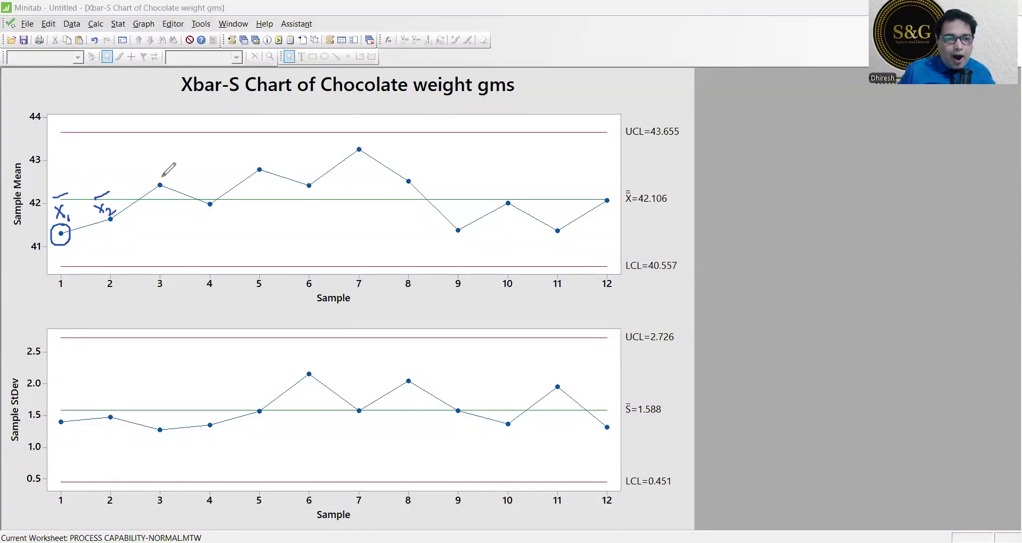
pyautogui.moveTo(148, 166)
pyautogui.mouseDown()
pyautogui.moveTo(169, 180)
pyautogui.moveTo(173, 154)
pyautogui.mouseUp()
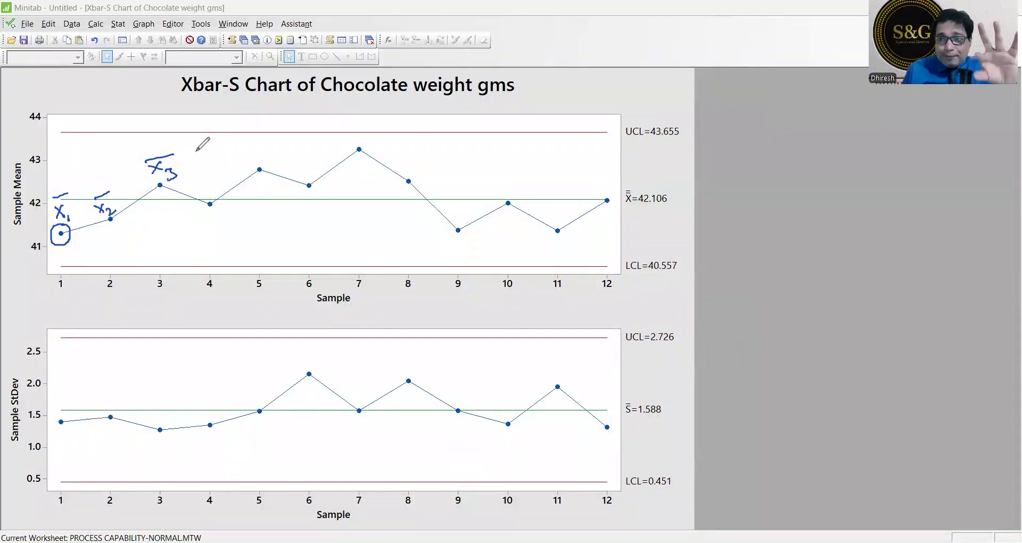
pyautogui.moveTo(203, 214)
pyautogui.mouseDown()
pyautogui.moveTo(219, 230)
pyautogui.moveTo(216, 205)
pyautogui.mouseUp()
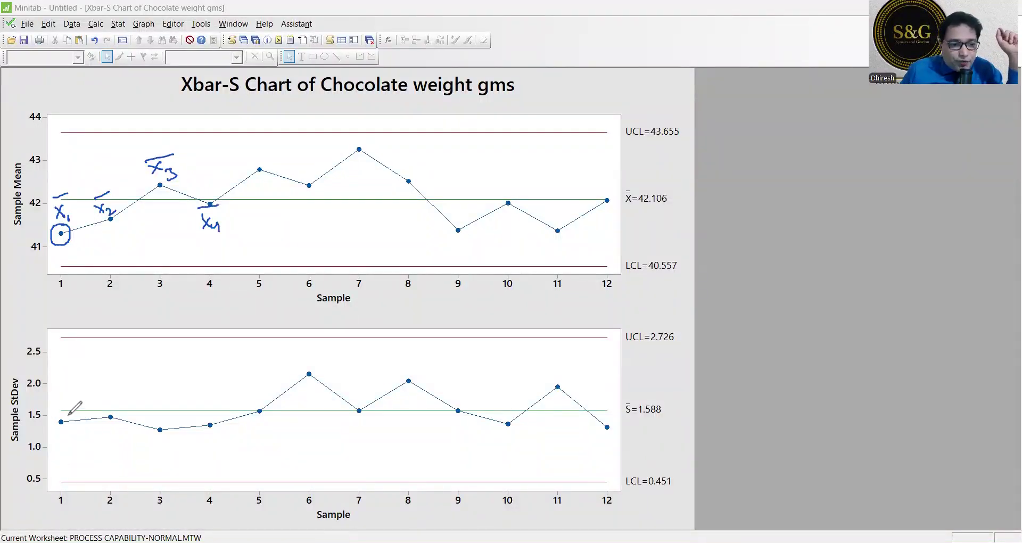
pyautogui.moveTo(57, 416)
pyautogui.mouseDown()
pyautogui.moveTo(55, 442)
pyautogui.moveTo(66, 457)
pyautogui.mouseUp()
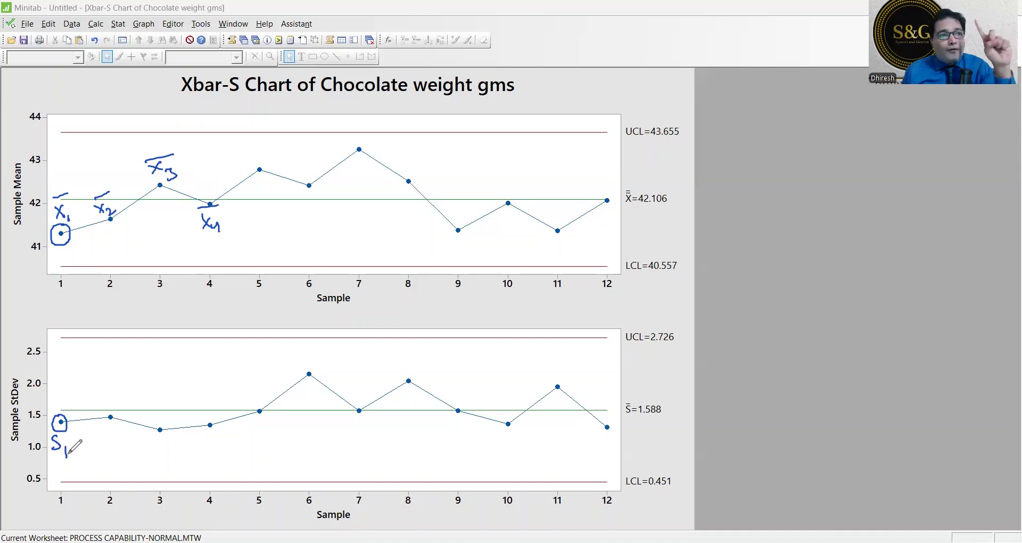
pyautogui.moveTo(108, 406)
pyautogui.mouseDown()
pyautogui.moveTo(104, 423)
pyautogui.moveTo(116, 411)
pyautogui.moveTo(112, 393)
pyautogui.moveTo(166, 438)
pyautogui.moveTo(162, 409)
pyautogui.moveTo(167, 420)
pyautogui.moveTo(214, 419)
pyautogui.moveTo(206, 407)
pyautogui.moveTo(222, 408)
pyautogui.mouseUp()
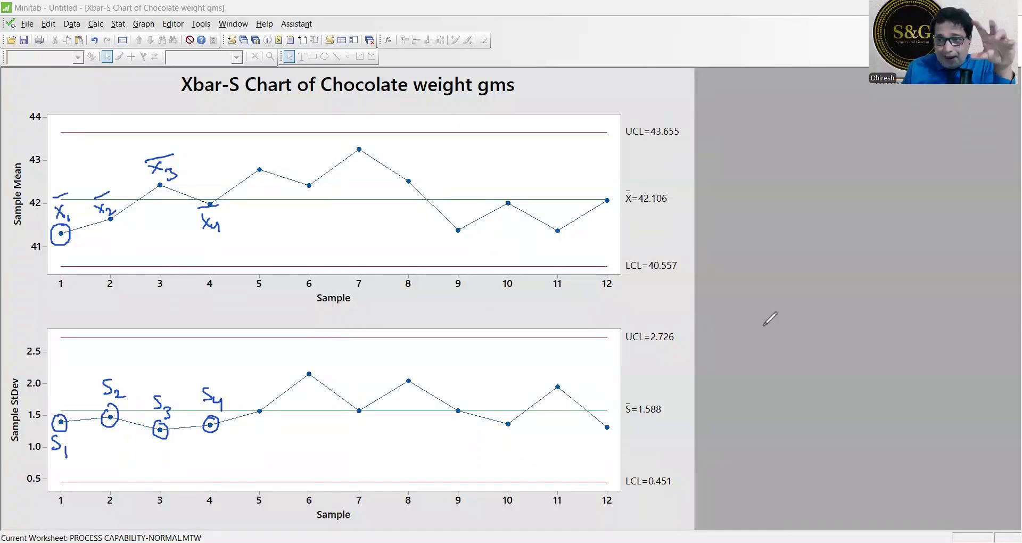
# Step: Sketch a bell curve beside the charts with a centre line labelled X̄, two end limits and a spread arrow labelled S
pyautogui.moveTo(712, 333)
pyautogui.mouseDown()
pyautogui.moveTo(771, 262)
pyautogui.moveTo(813, 308)
pyautogui.moveTo(862, 328)
pyautogui.mouseUp()
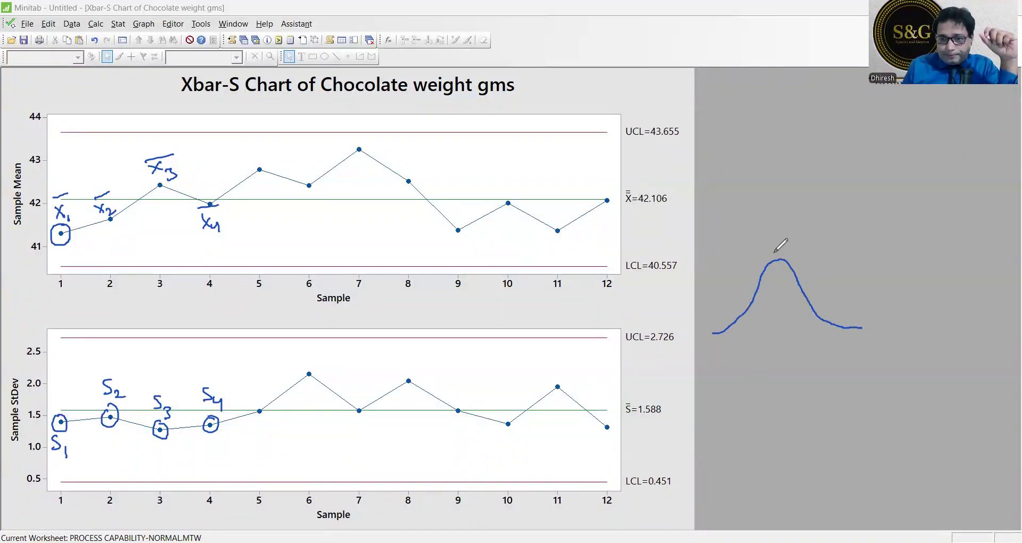
pyautogui.moveTo(778, 246); pyautogui.dragTo(783, 332)
pyautogui.moveTo(719, 341); pyautogui.dragTo(839, 341)
pyautogui.moveTo(771, 228); pyautogui.dragTo(782, 237)
pyautogui.moveTo(781, 228)
pyautogui.mouseDown()
pyautogui.moveTo(773, 238)
pyautogui.moveTo(767, 223)
pyautogui.mouseUp()
pyautogui.click(767, 223)
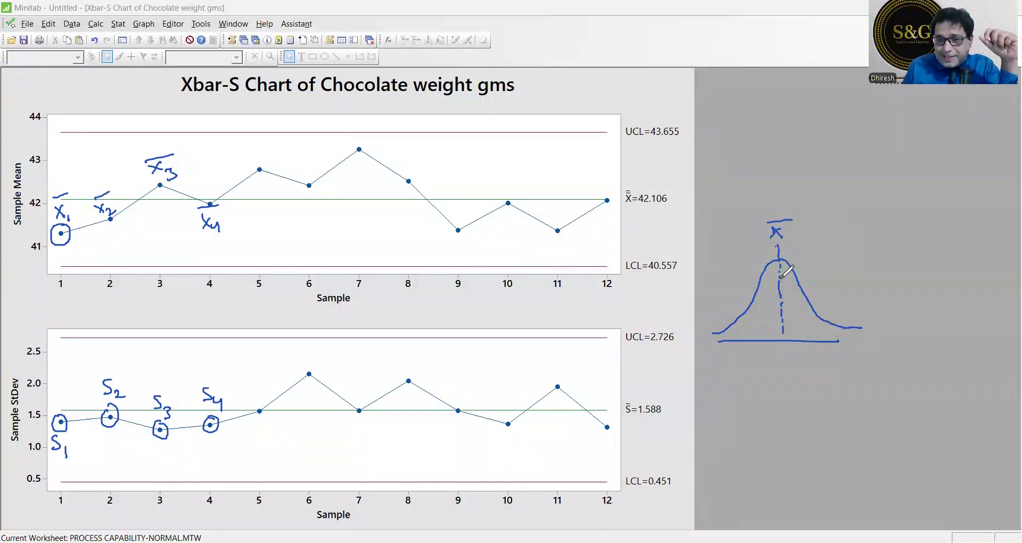
pyautogui.moveTo(713, 301); pyautogui.dragTo(718, 352)
pyautogui.click(846, 306)
pyautogui.moveTo(847, 307); pyautogui.dragTo(846, 358)
pyautogui.moveTo(729, 361)
pyautogui.mouseDown()
pyautogui.moveTo(842, 366)
pyautogui.moveTo(746, 350)
pyautogui.moveTo(745, 367)
pyautogui.moveTo(786, 370)
pyautogui.moveTo(776, 380)
pyautogui.mouseUp()
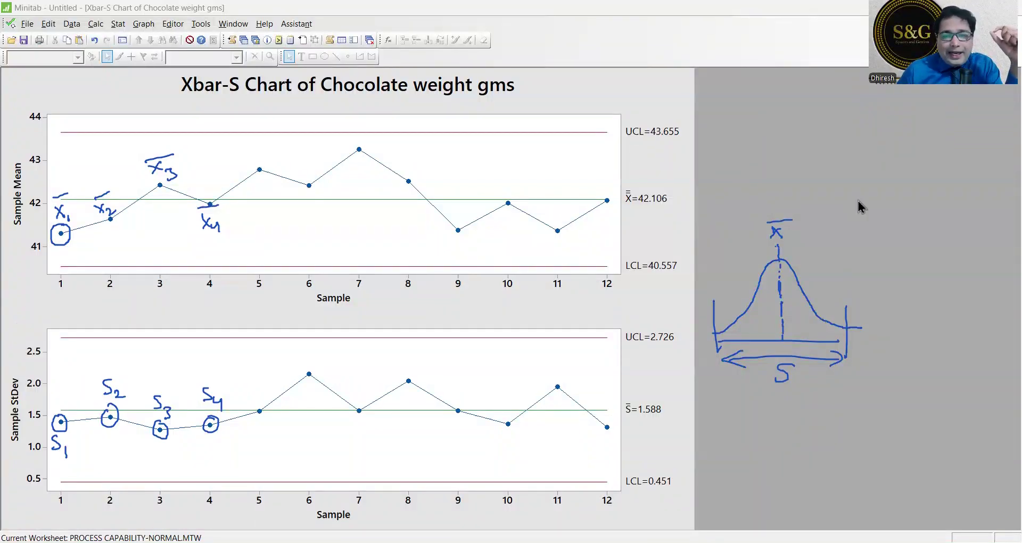
# Step: Clear the annotations and sketch an out-of-control spike above the upper control limit at sample 7 on the mean chart
pyautogui.press('Escape')
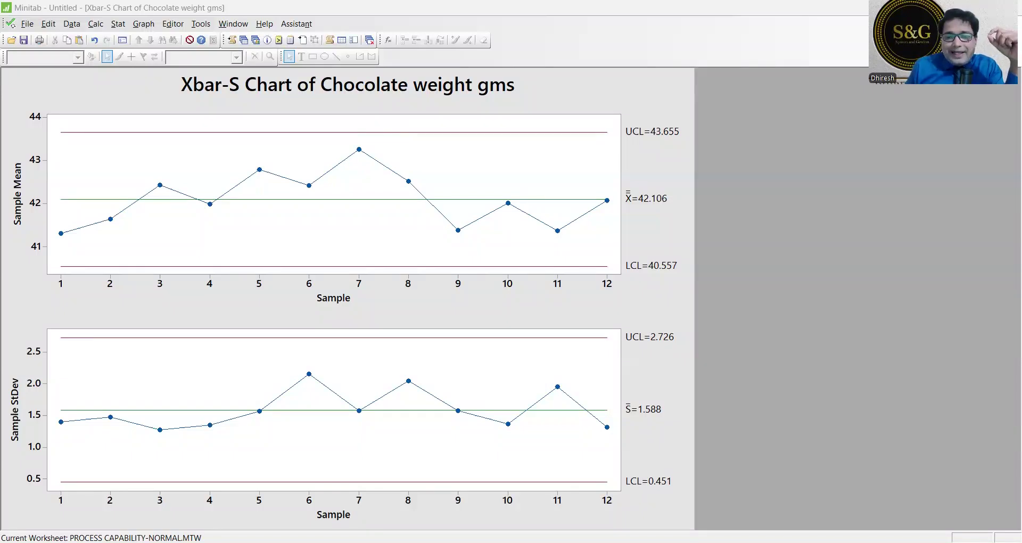
pyautogui.hotkey('ctrl', '2')
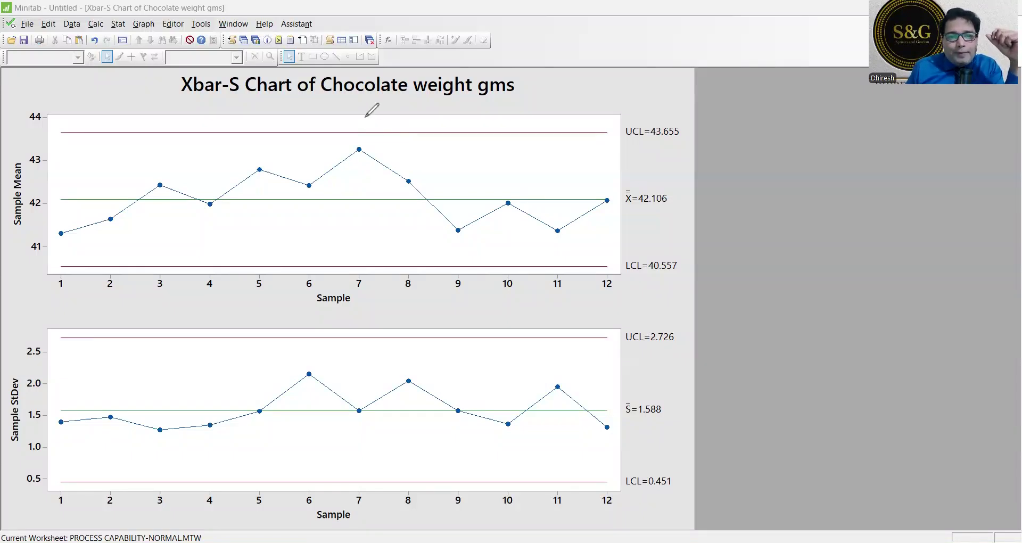
pyautogui.moveTo(309, 184)
pyautogui.mouseDown()
pyautogui.moveTo(361, 115)
pyautogui.moveTo(403, 181)
pyautogui.mouseUp()
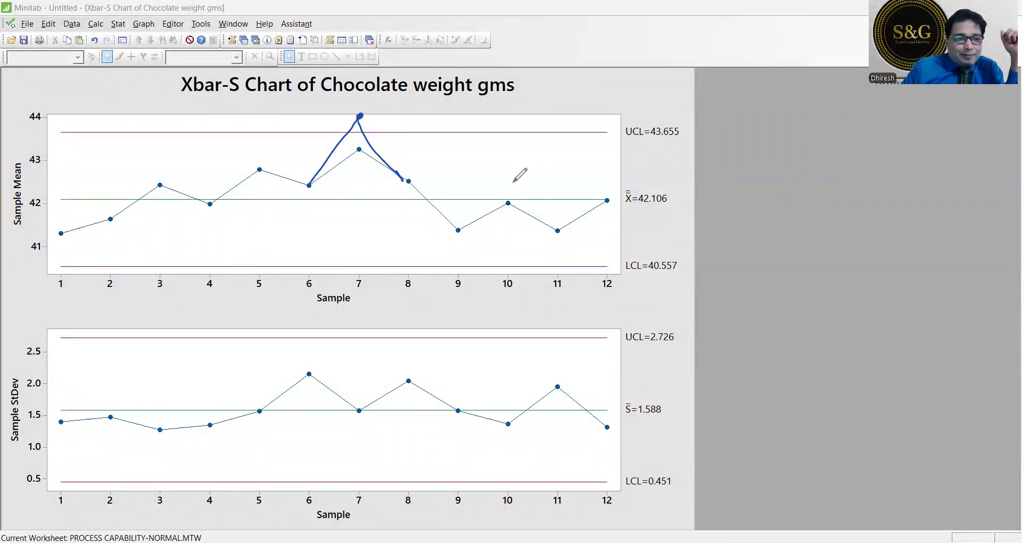
# Step: Circle the points of samples 1 and 2 on both the mean chart and the StDev chart
pyautogui.moveTo(59, 228)
pyautogui.mouseDown()
pyautogui.moveTo(54, 238)
pyautogui.moveTo(73, 230)
pyautogui.moveTo(62, 227)
pyautogui.mouseUp()
pyautogui.moveTo(59, 411)
pyautogui.mouseDown()
pyautogui.moveTo(60, 429)
pyautogui.moveTo(72, 407)
pyautogui.moveTo(61, 408)
pyautogui.mouseUp()
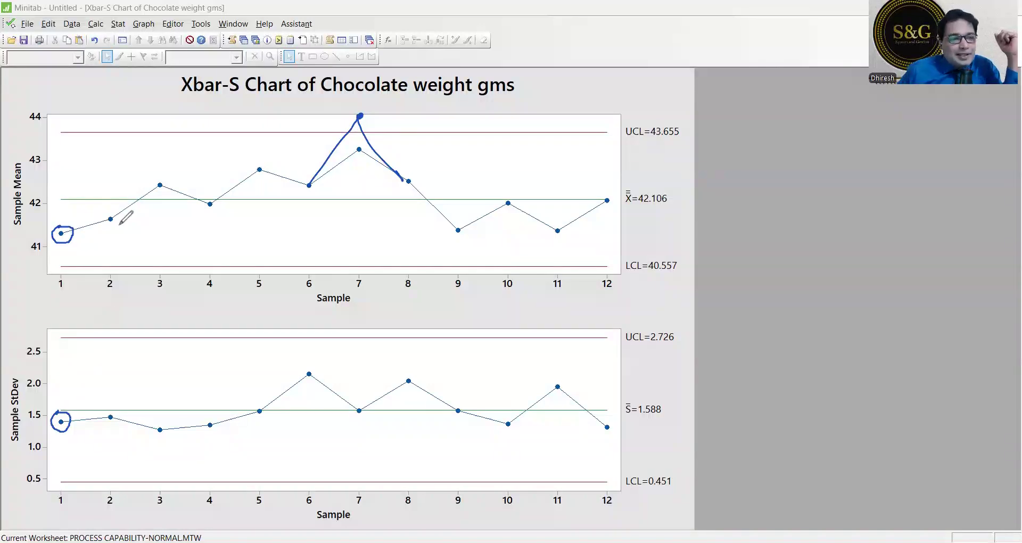
pyautogui.moveTo(110, 210)
pyautogui.mouseDown()
pyautogui.moveTo(104, 217)
pyautogui.moveTo(122, 215)
pyautogui.moveTo(115, 210)
pyautogui.mouseUp()
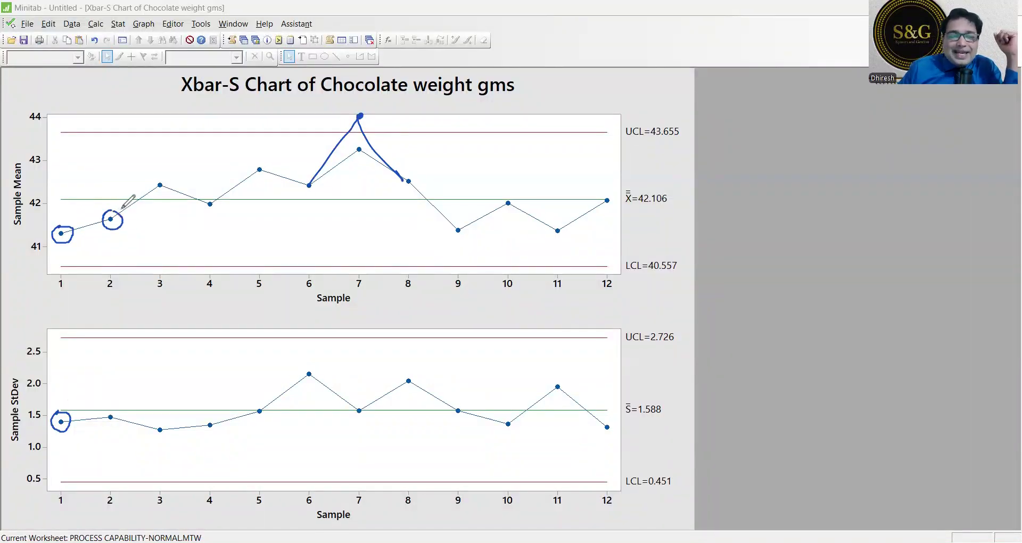
pyautogui.moveTo(104, 413)
pyautogui.mouseDown()
pyautogui.moveTo(123, 424)
pyautogui.moveTo(105, 409)
pyautogui.mouseUp()
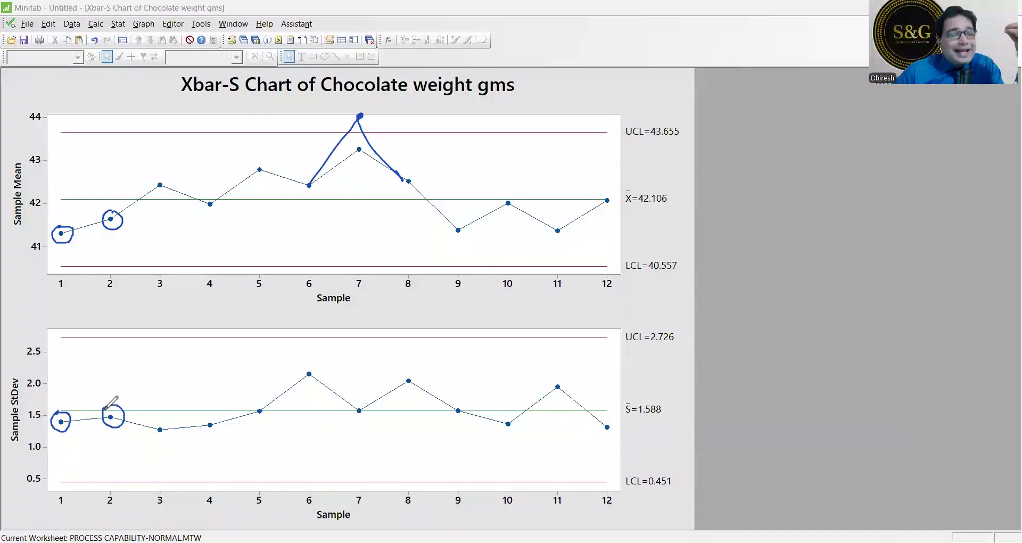
# Step: Write "Stable" with a double underline beside the charts and clear all annotations
pyautogui.moveTo(721, 278)
pyautogui.mouseDown()
pyautogui.moveTo(774, 269)
pyautogui.moveTo(799, 250)
pyautogui.moveTo(798, 260)
pyautogui.mouseUp()
pyautogui.moveTo(714, 301); pyautogui.dragTo(824, 274)
pyautogui.moveTo(728, 309); pyautogui.dragTo(842, 281)
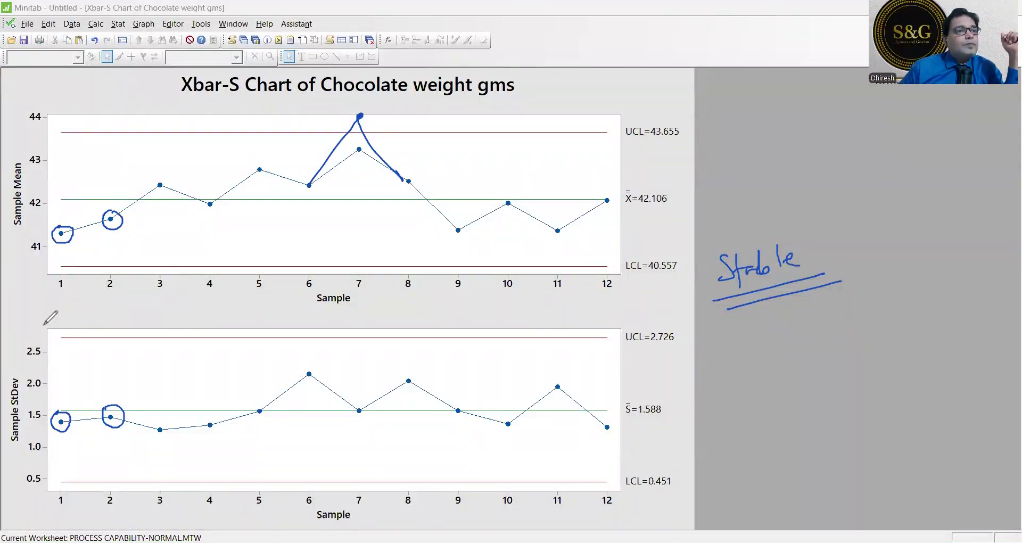
pyautogui.press('Escape')
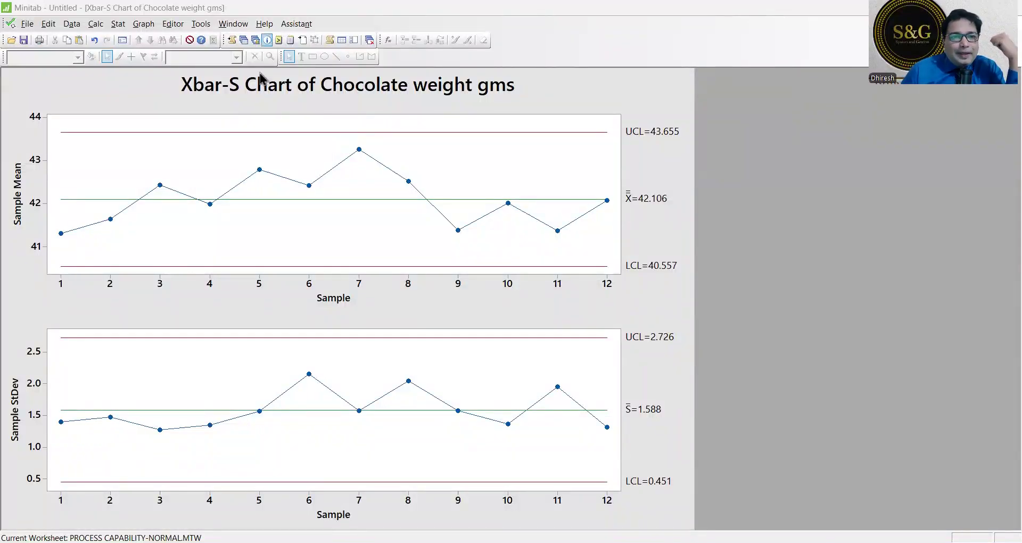
# Step: Return to the worksheet, run an Anderson-Darling normality test on Chocolate weight gms and maximize the probability plot
pyautogui.click(244, 40)
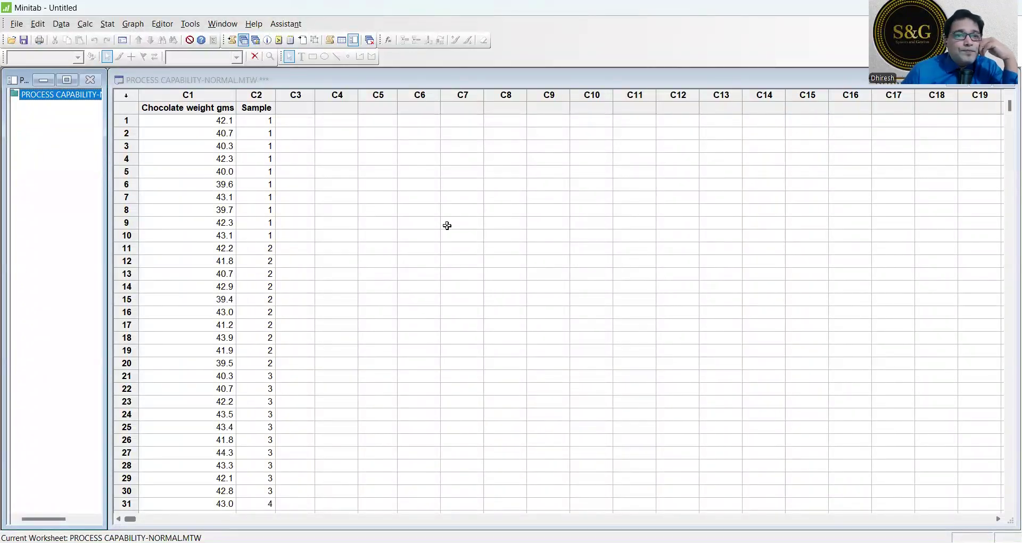
pyautogui.click(102, 26)
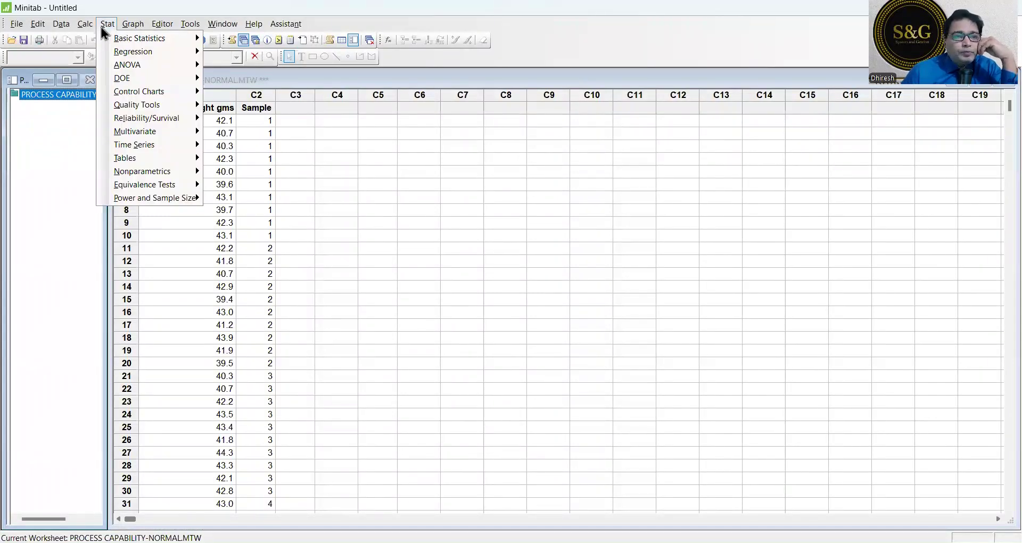
pyautogui.moveTo(110, 39)
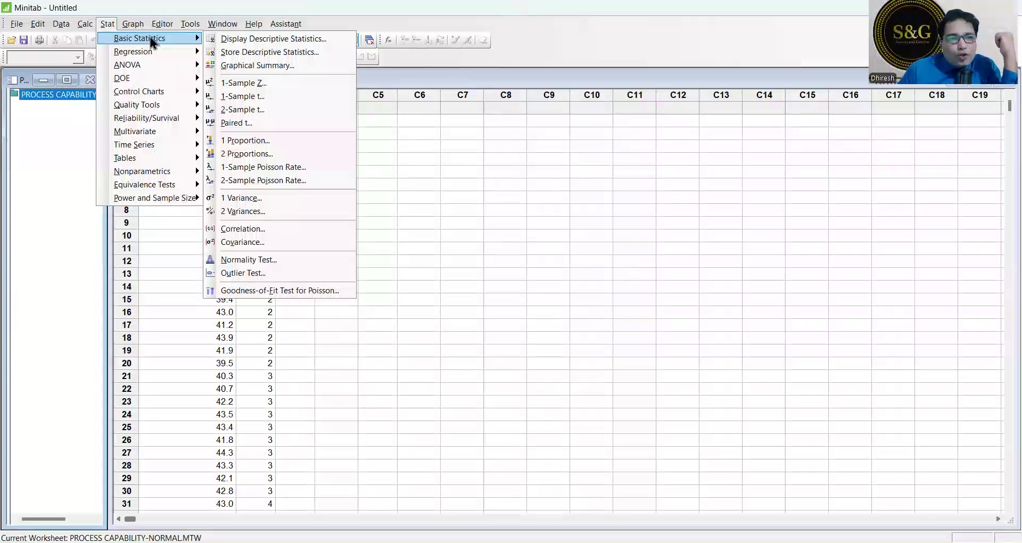
pyautogui.click(222, 24)
pyautogui.click(110, 25)
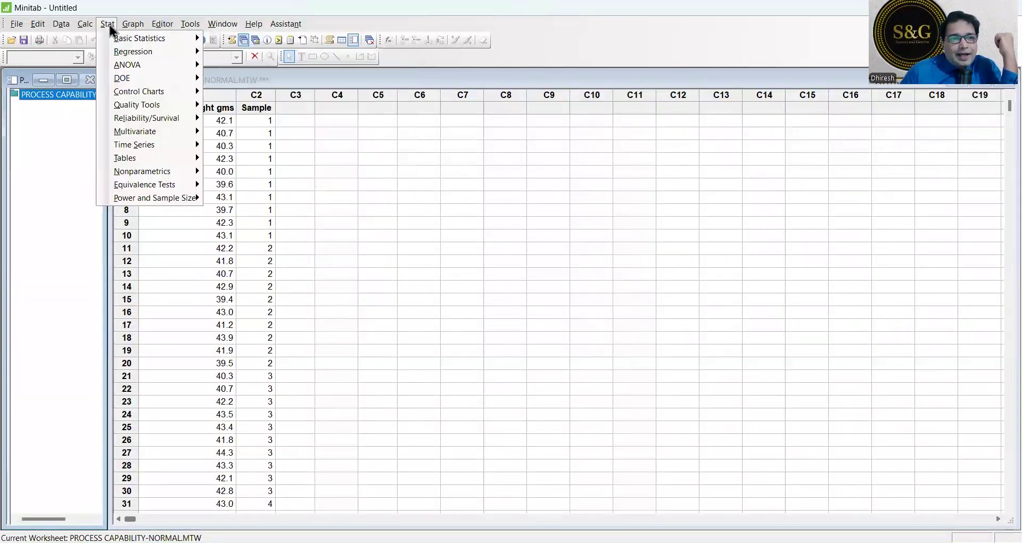
pyautogui.moveTo(138, 36)
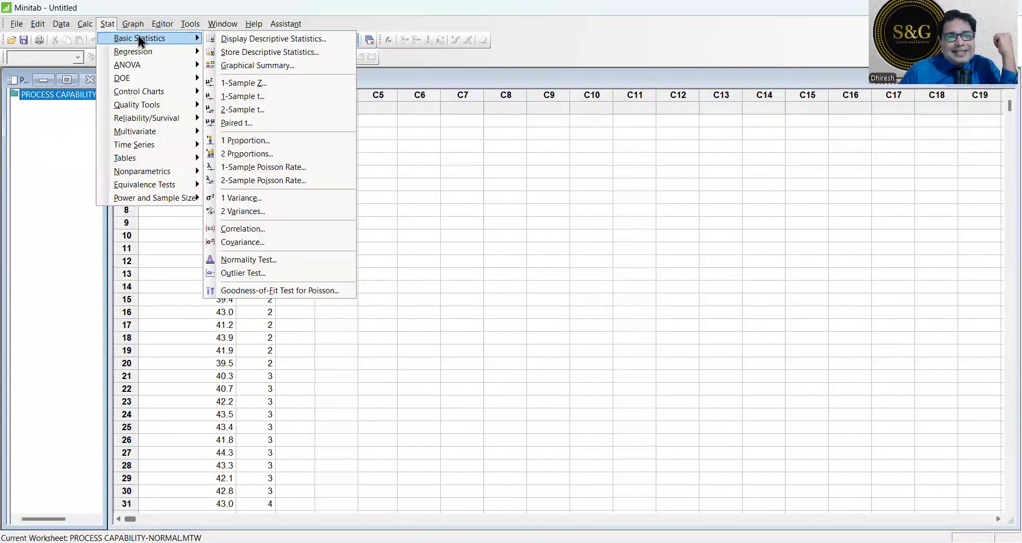
pyautogui.click(285, 259)
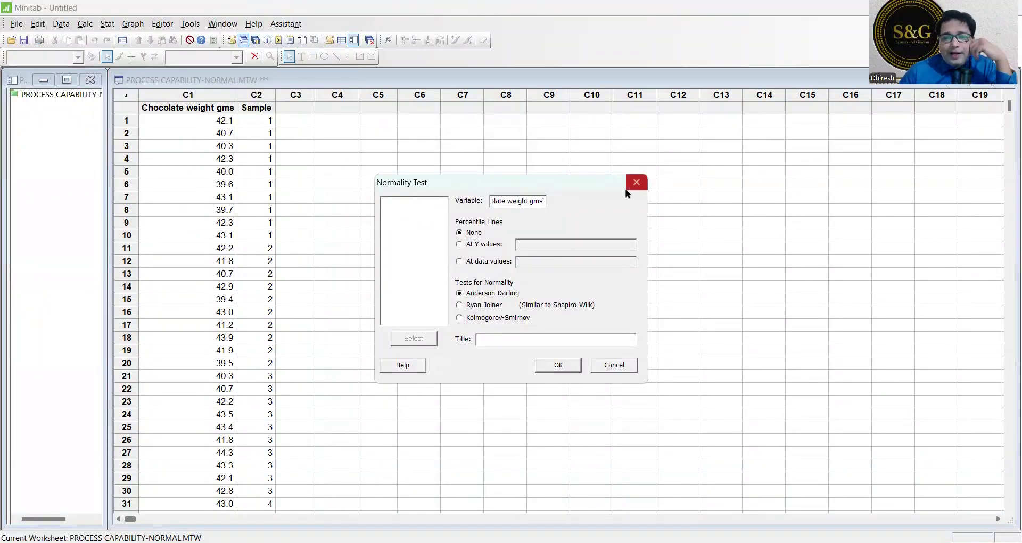
pyautogui.click(575, 367)
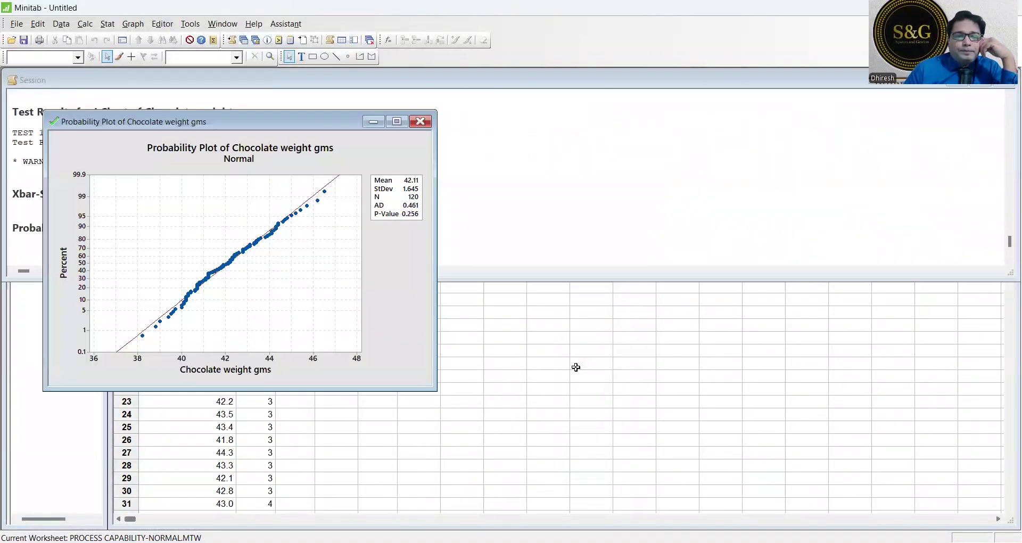
pyautogui.click(397, 122)
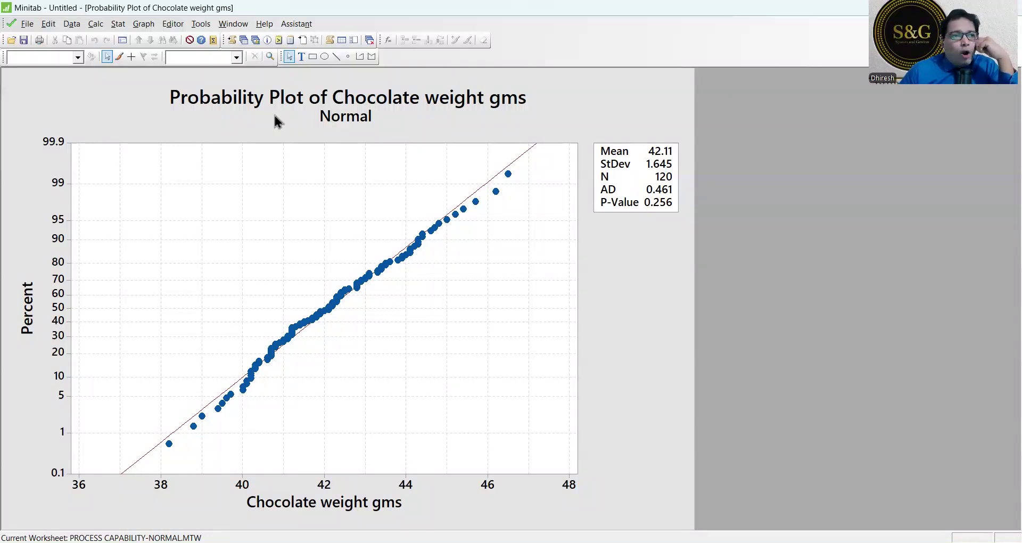
# Step: Write "Anderson - Darling" above the statistics box of the probability plot
pyautogui.click(119, 22)
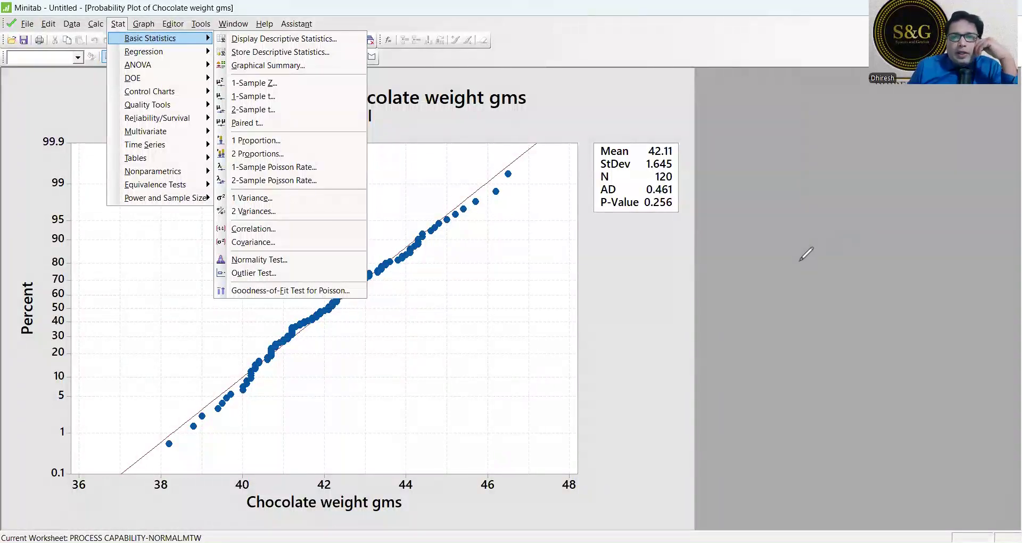
pyautogui.click(544, 183)
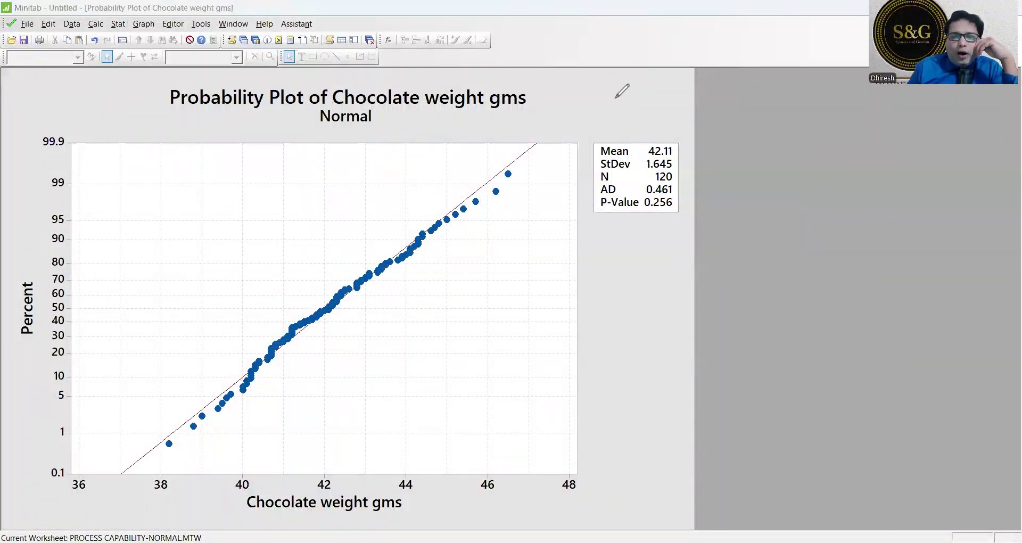
pyautogui.moveTo(614, 107); pyautogui.dragTo(649, 104)
pyautogui.moveTo(662, 96); pyautogui.dragTo(686, 89)
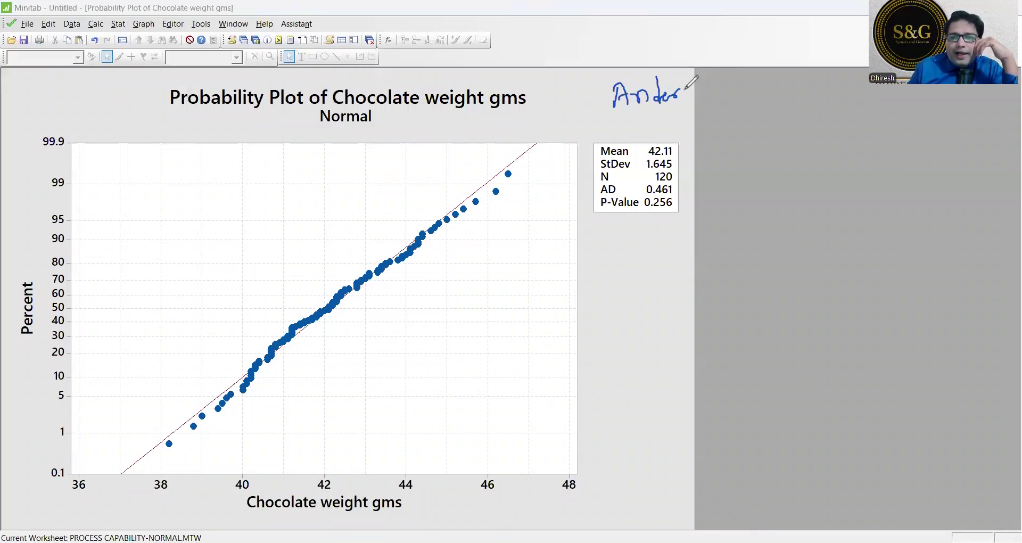
pyautogui.moveTo(686, 86)
pyautogui.mouseDown()
pyautogui.moveTo(817, 80)
pyautogui.moveTo(827, 94)
pyautogui.moveTo(809, 97)
pyautogui.mouseUp()
pyautogui.click(723, 90)
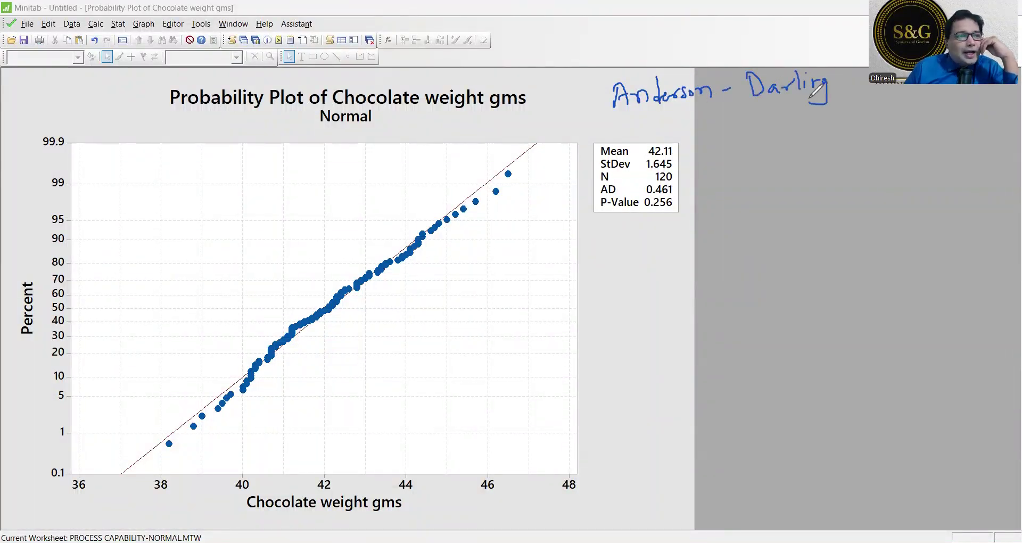
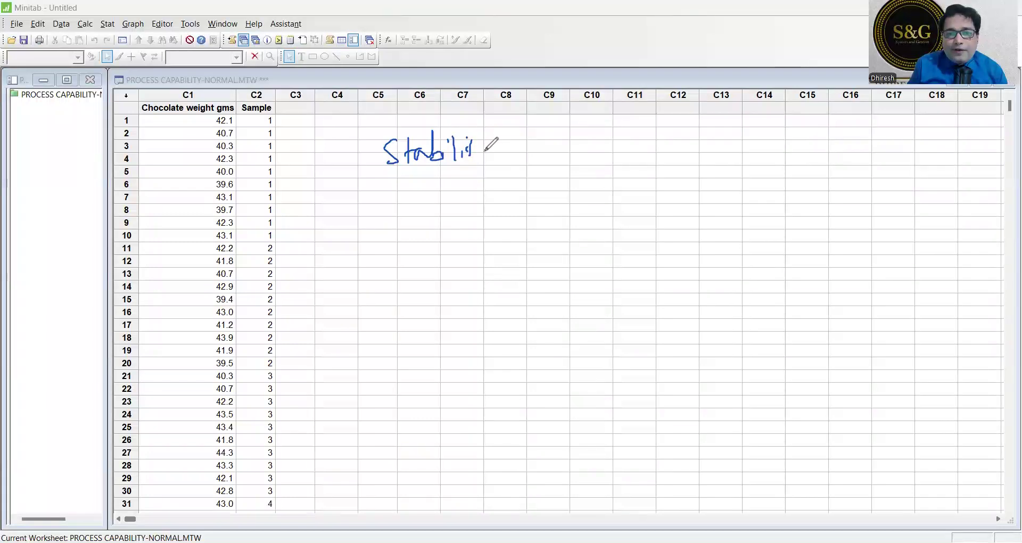
# Step: Write "Stability - Control Chart" and "Normality - AD Test" over the worksheet, adding a control chart sketch and a probability plot sketch marked p > 0.05
pyautogui.moveTo(509, 153)
pyautogui.mouseDown()
pyautogui.moveTo(576, 127)
pyautogui.moveTo(627, 139)
pyautogui.moveTo(661, 130)
pyautogui.moveTo(716, 150)
pyautogui.moveTo(714, 140)
pyautogui.moveTo(825, 124)
pyautogui.mouseUp()
pyautogui.moveTo(820, 162); pyautogui.dragTo(756, 167)
pyautogui.moveTo(819, 142)
pyautogui.mouseDown()
pyautogui.moveTo(763, 148)
pyautogui.moveTo(838, 151)
pyautogui.mouseUp()
pyautogui.moveTo(378, 215)
pyautogui.mouseDown()
pyautogui.moveTo(399, 198)
pyautogui.moveTo(456, 214)
pyautogui.moveTo(482, 197)
pyautogui.moveTo(602, 208)
pyautogui.moveTo(628, 220)
pyautogui.moveTo(677, 198)
pyautogui.moveTo(708, 206)
pyautogui.moveTo(719, 191)
pyautogui.moveTo(818, 214)
pyautogui.mouseUp()
pyautogui.moveTo(827, 176)
pyautogui.mouseDown()
pyautogui.moveTo(778, 208)
pyautogui.moveTo(825, 178)
pyautogui.moveTo(831, 188)
pyautogui.moveTo(859, 184)
pyautogui.moveTo(848, 191)
pyautogui.moveTo(895, 187)
pyautogui.mouseUp()
pyautogui.click(882, 184)
pyautogui.moveTo(899, 179); pyautogui.dragTo(905, 177)
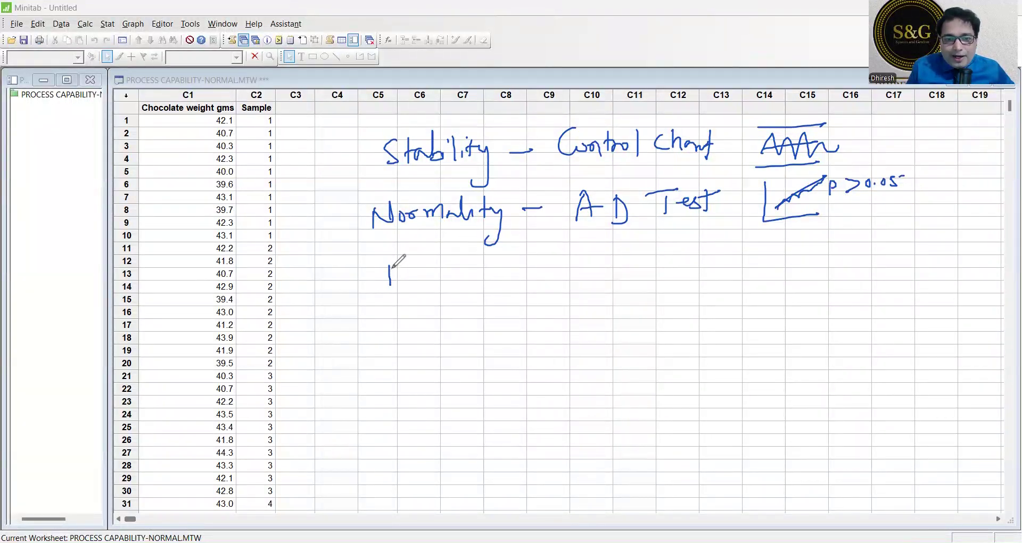
# Step: Write "Capability" followed by a dash as the third line below Normality
pyautogui.moveTo(403, 263)
pyautogui.mouseDown()
pyautogui.moveTo(403, 284)
pyautogui.moveTo(474, 279)
pyautogui.mouseUp()
pyautogui.moveTo(485, 257); pyautogui.dragTo(487, 277)
pyautogui.moveTo(496, 261); pyautogui.dragTo(503, 285)
pyautogui.moveTo(495, 267)
pyautogui.mouseDown()
pyautogui.moveTo(513, 264)
pyautogui.moveTo(501, 300)
pyautogui.mouseUp()
pyautogui.moveTo(529, 263); pyautogui.dragTo(549, 262)
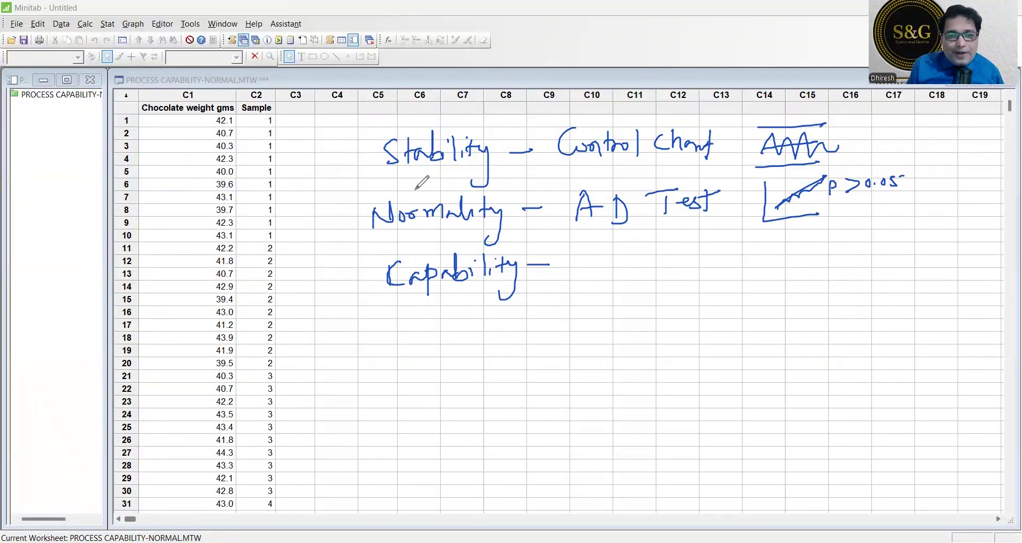
# Step: Write the initials S, N and C in front of the Stability, Normality and Capability lines
pyautogui.moveTo(318, 144); pyautogui.dragTo(308, 165)
pyautogui.moveTo(309, 226); pyautogui.dragTo(322, 204)
pyautogui.moveTo(331, 262); pyautogui.dragTo(323, 278)
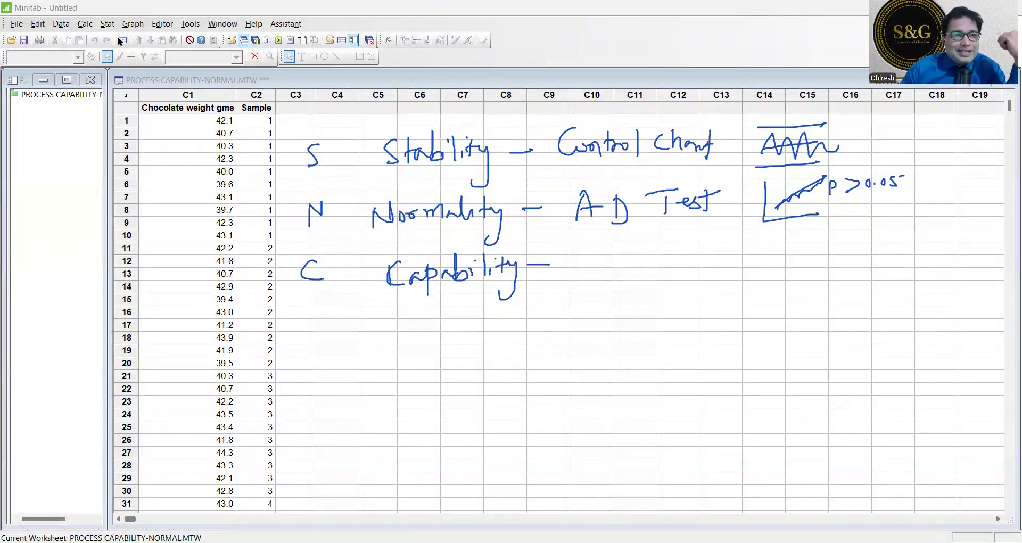
# Step: Set up a normal-distribution Capability Analysis with Chocolate weight gms as the single data column and Sample as the subgroup size
pyautogui.click(133, 24)
pyautogui.moveTo(106, 26)
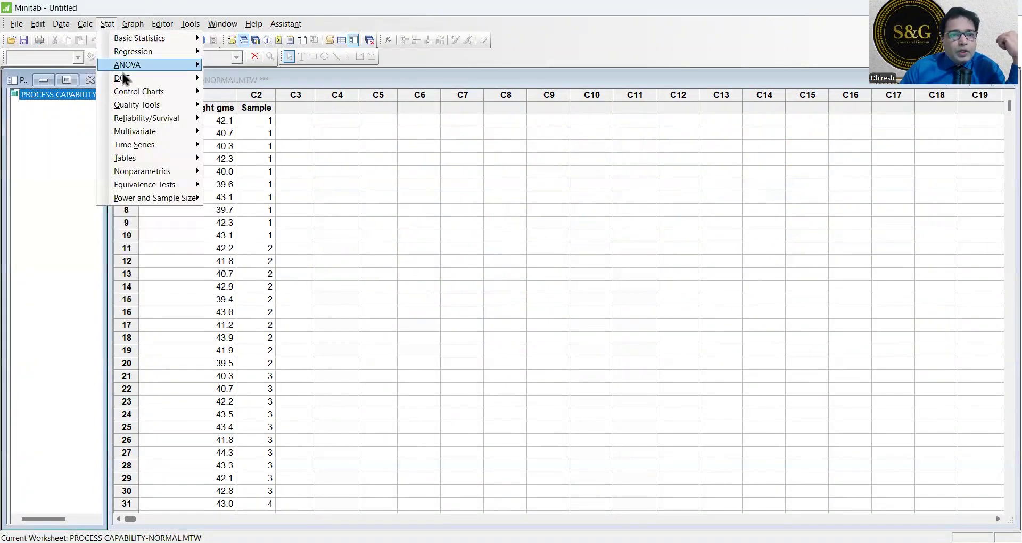
pyautogui.moveTo(147, 108)
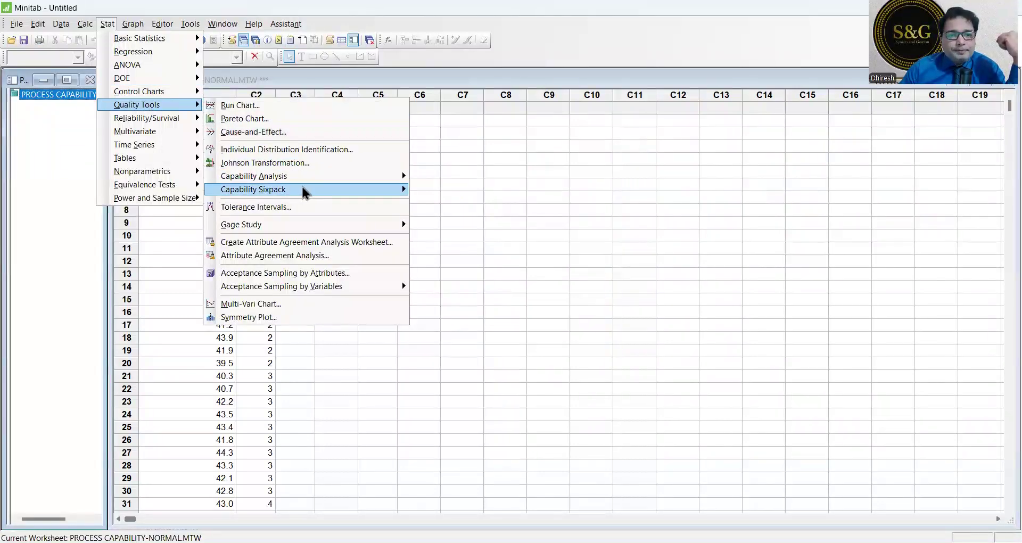
pyautogui.moveTo(347, 179)
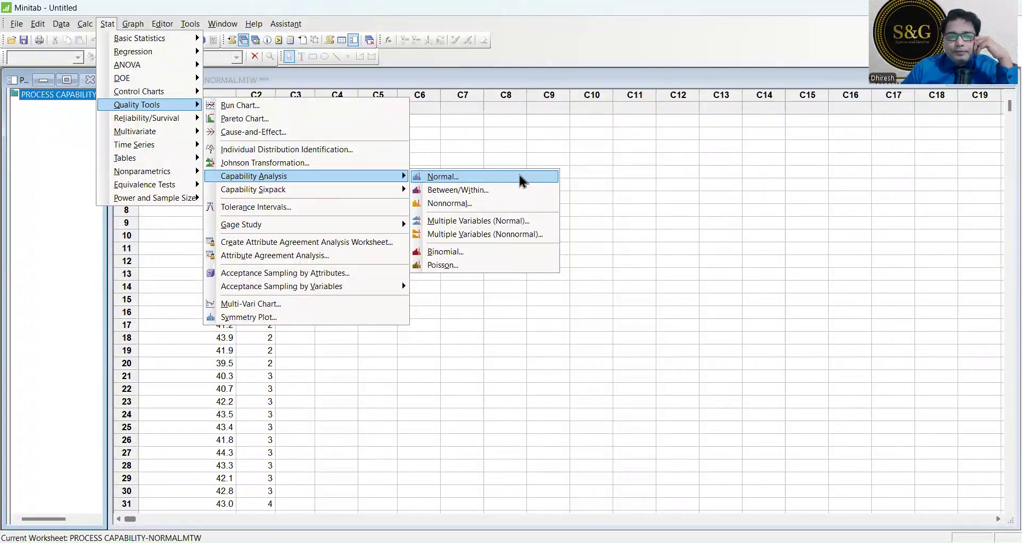
pyautogui.click(520, 179)
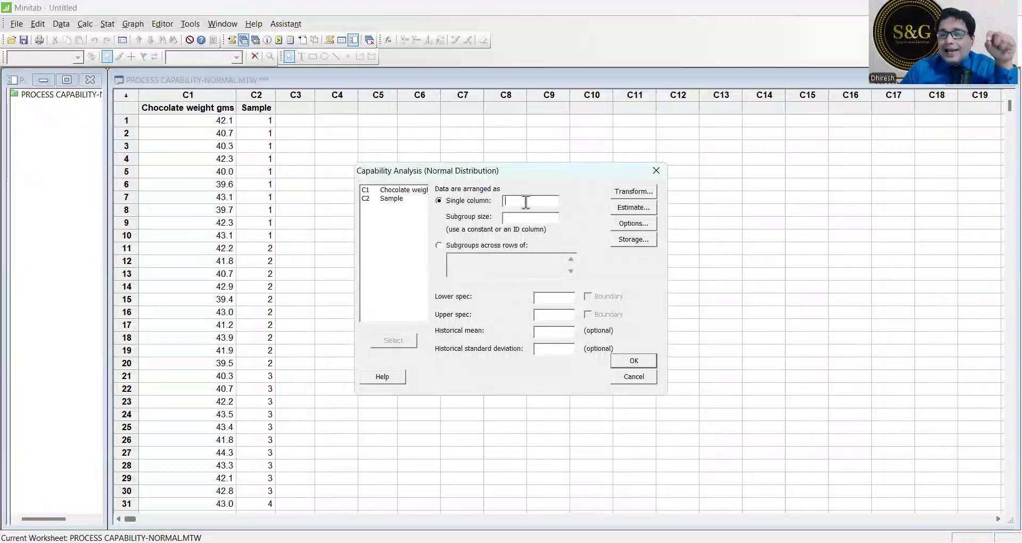
pyautogui.doubleClick(403, 191)
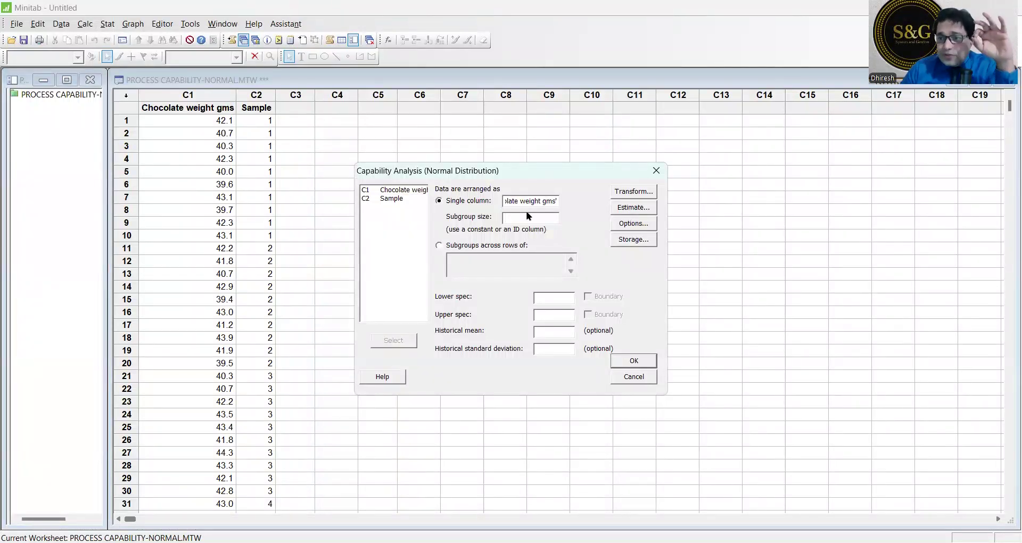
pyautogui.doubleClick(391, 199)
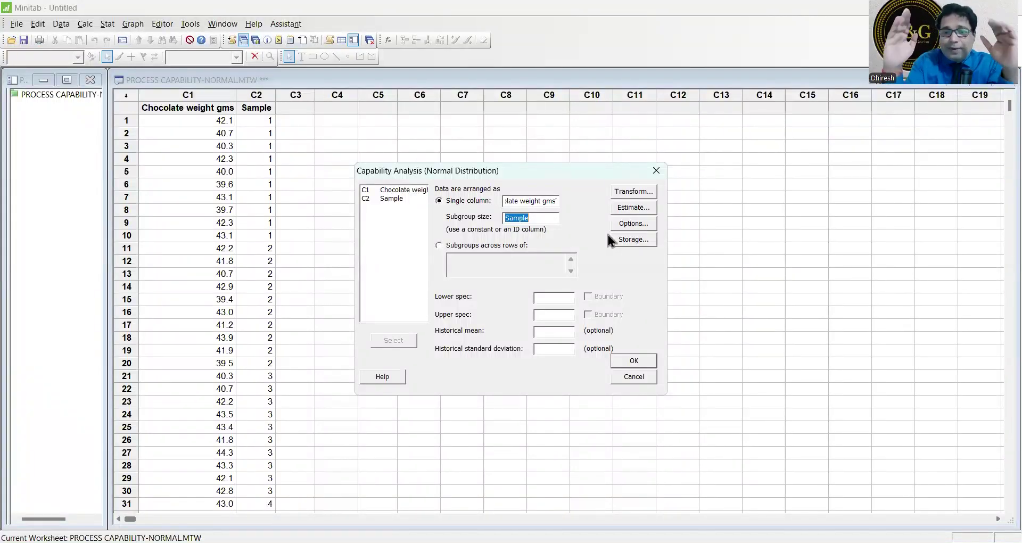
# Step: Set the capability analysis specification limits to a lower spec of 36 and an upper spec of 48
pyautogui.click(553, 298)
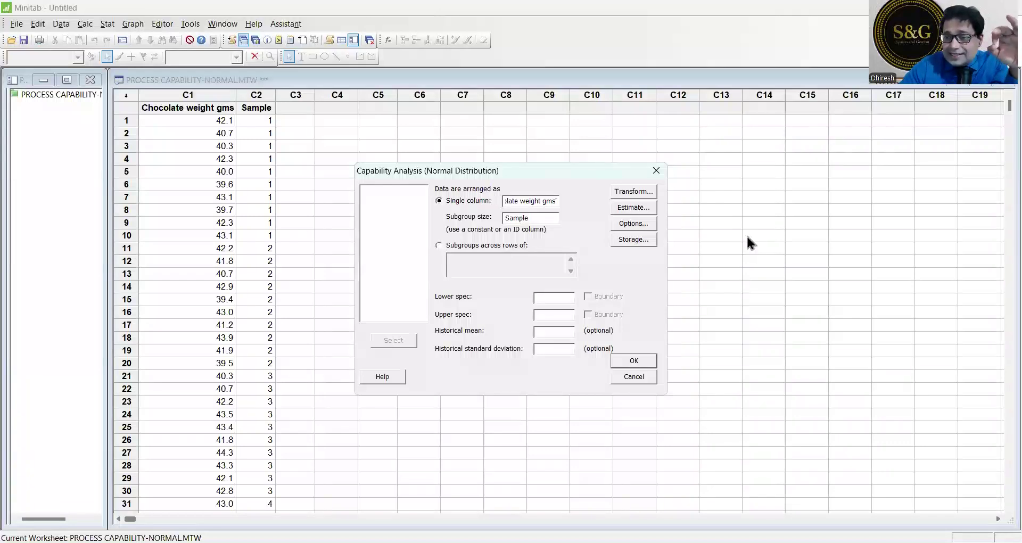
pyautogui.write('36')
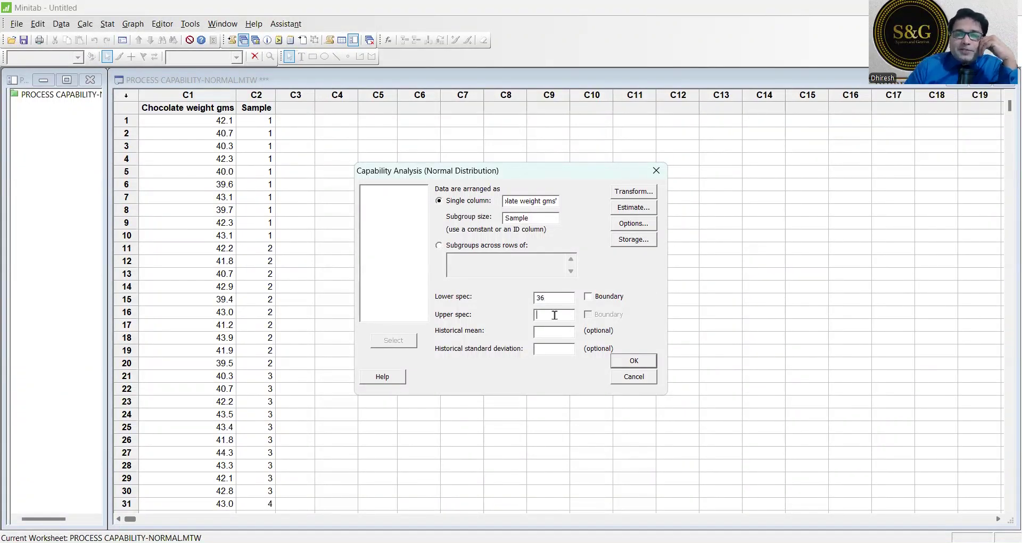
pyautogui.write('48')
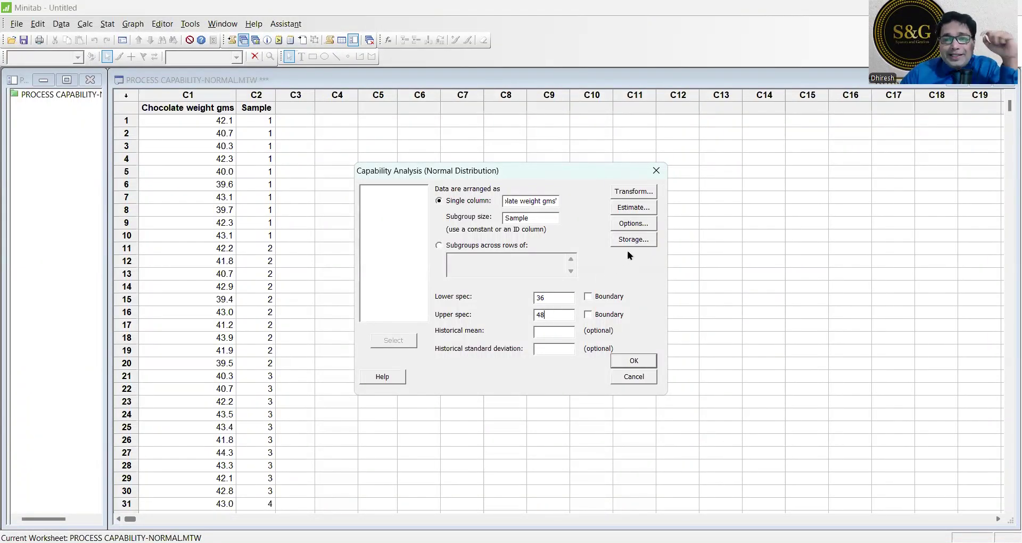
# Step: Run the capability analysis with Benchmark Z's (σ level) instead of capability stats, and maximize the report
pyautogui.click(641, 225)
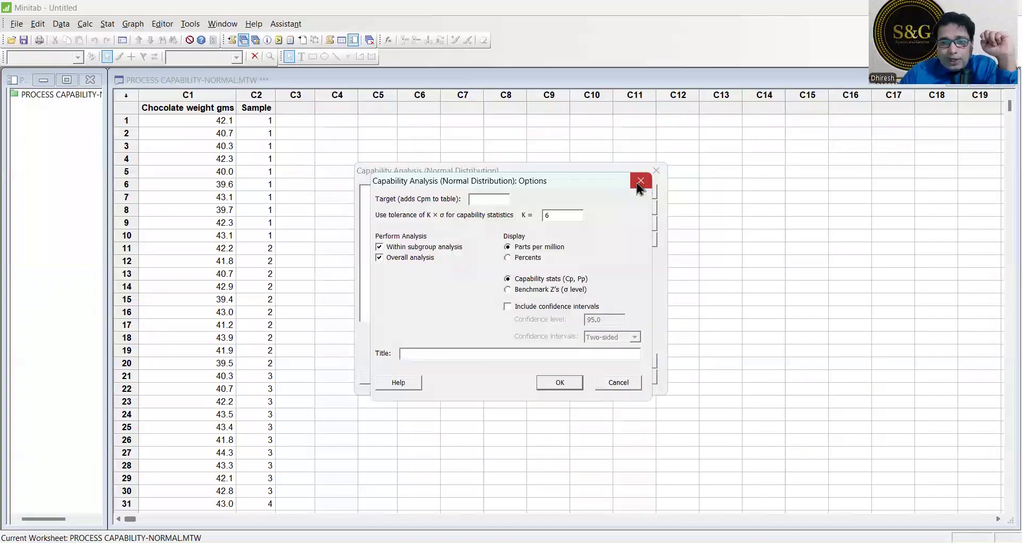
pyautogui.press('Escape')
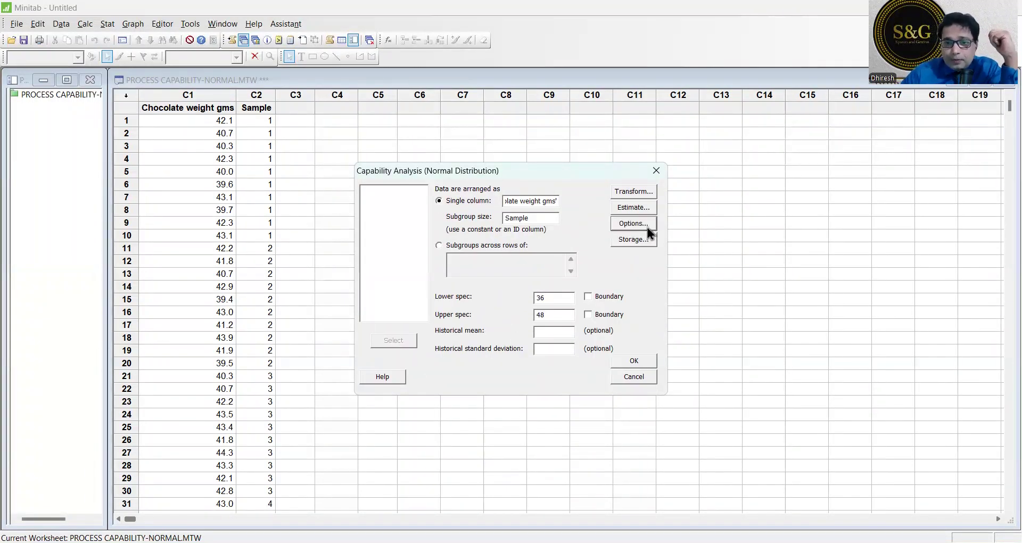
pyautogui.click(649, 224)
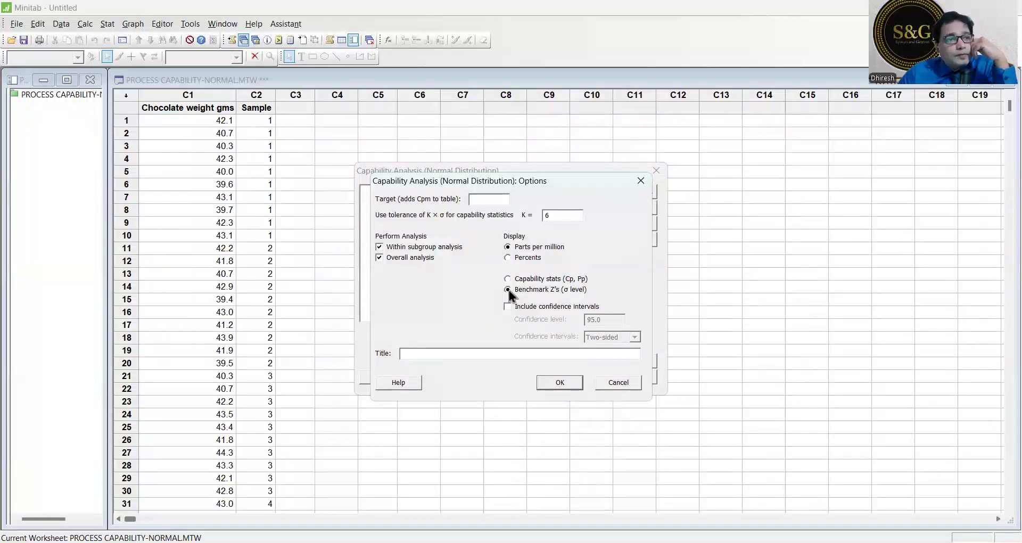
pyautogui.click(641, 180)
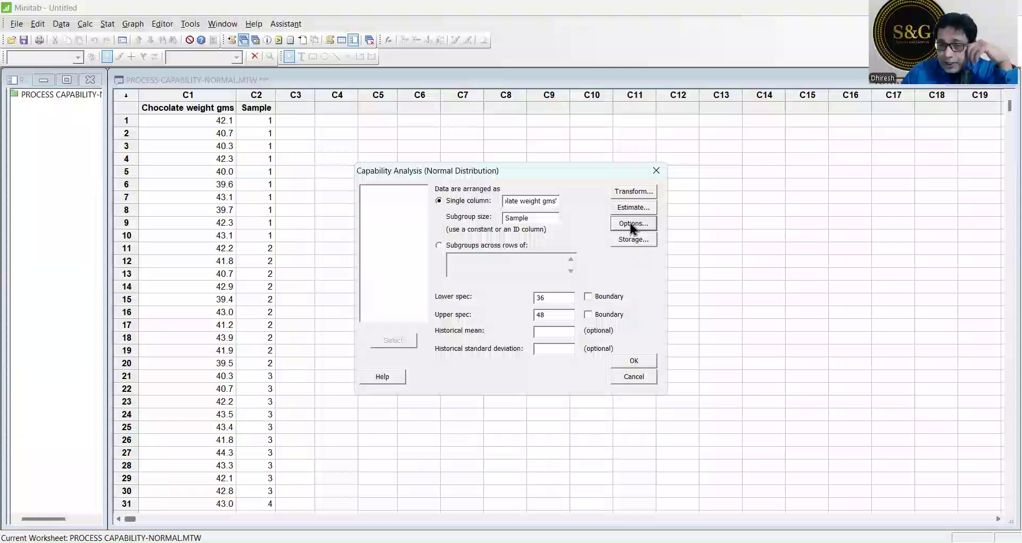
pyautogui.press('Return')
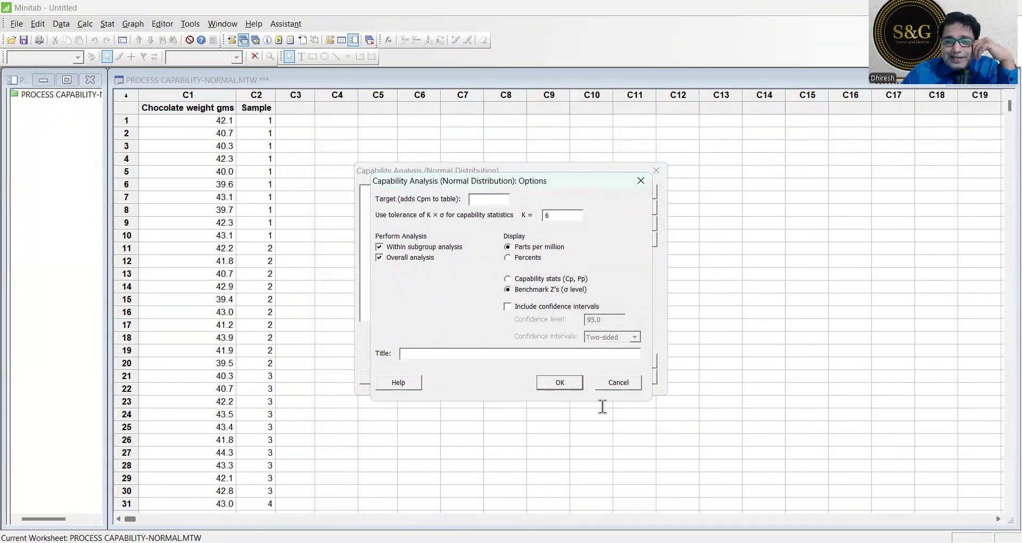
pyautogui.click(566, 379)
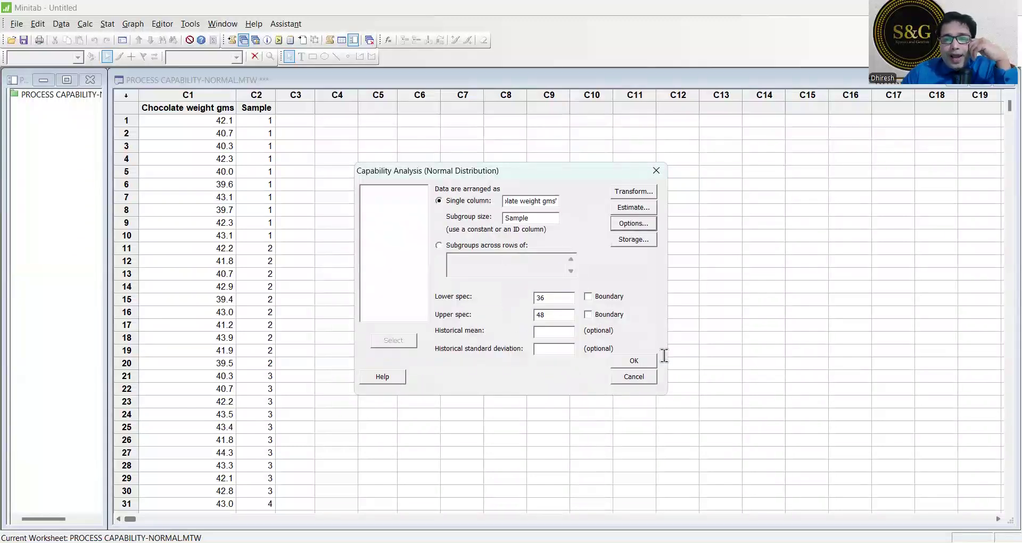
pyautogui.click(635, 361)
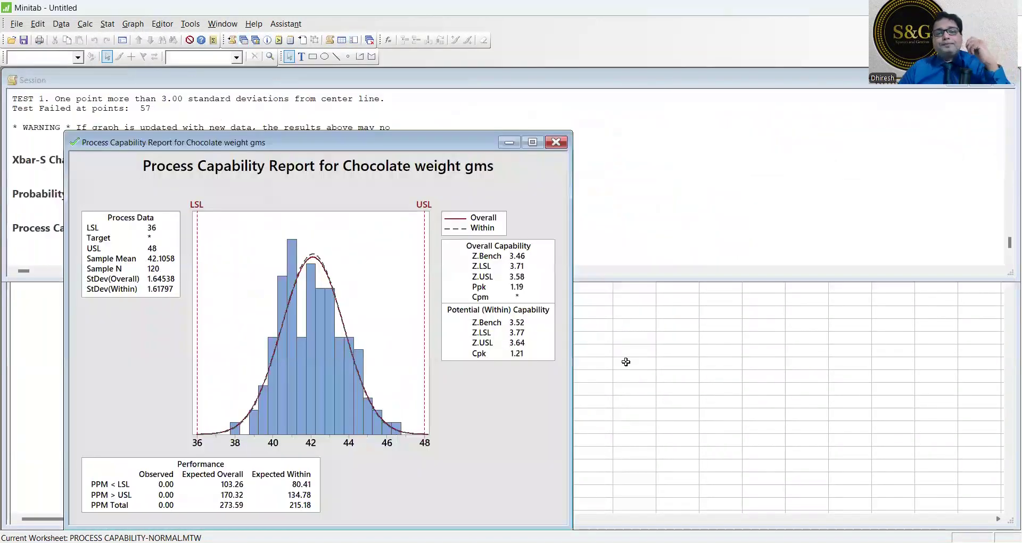
pyautogui.click(534, 143)
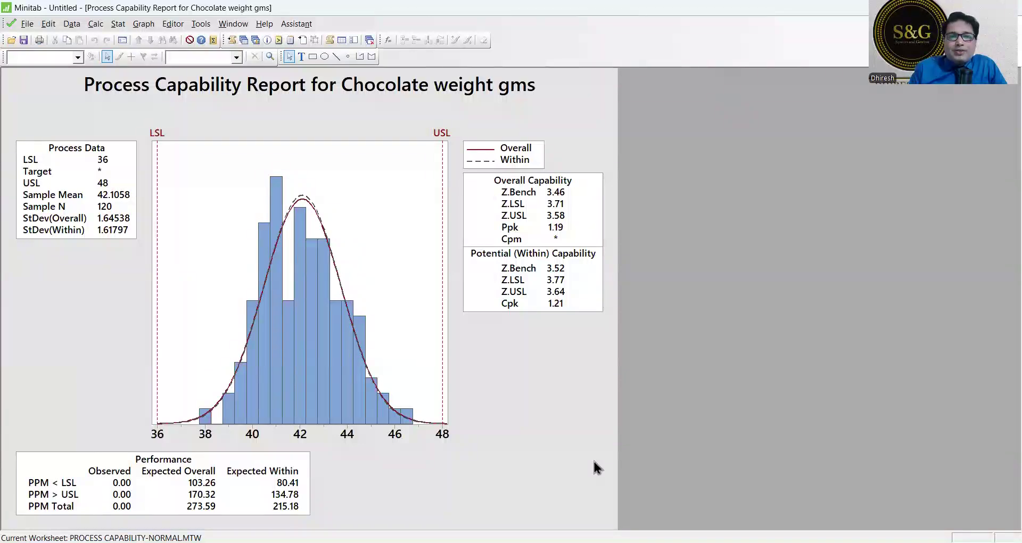
# Step: Underline the overall Z.Bench value and annotate it with an arrow and a double-underlined "3.46σ" beside the report
pyautogui.moveTo(571, 191)
pyautogui.mouseDown()
pyautogui.moveTo(641, 187)
pyautogui.moveTo(577, 195)
pyautogui.mouseUp()
pyautogui.moveTo(503, 198); pyautogui.dragTo(578, 197)
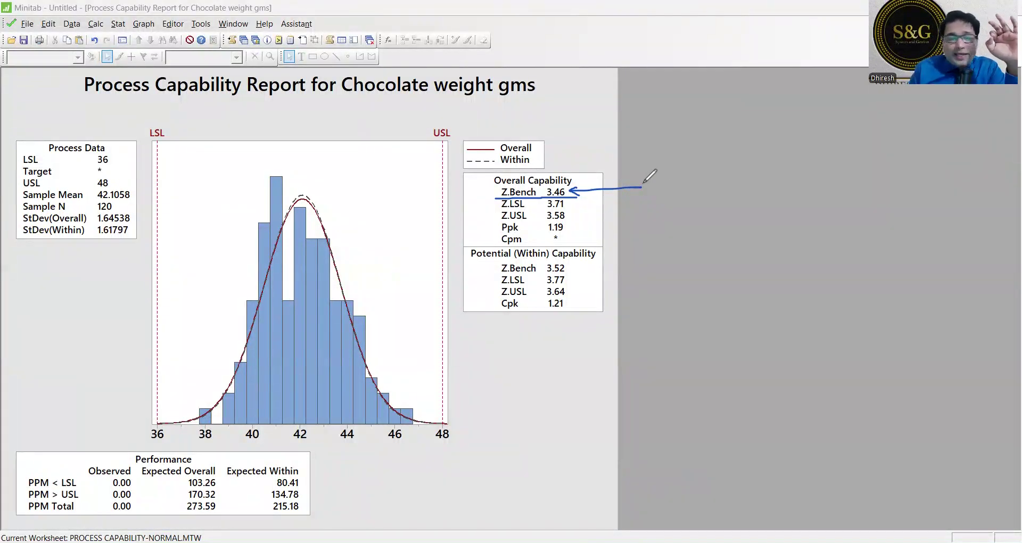
pyautogui.moveTo(653, 171)
pyautogui.mouseDown()
pyautogui.moveTo(661, 185)
pyautogui.moveTo(688, 186)
pyautogui.moveTo(743, 168)
pyautogui.moveTo(648, 198)
pyautogui.mouseUp()
pyautogui.click(672, 184)
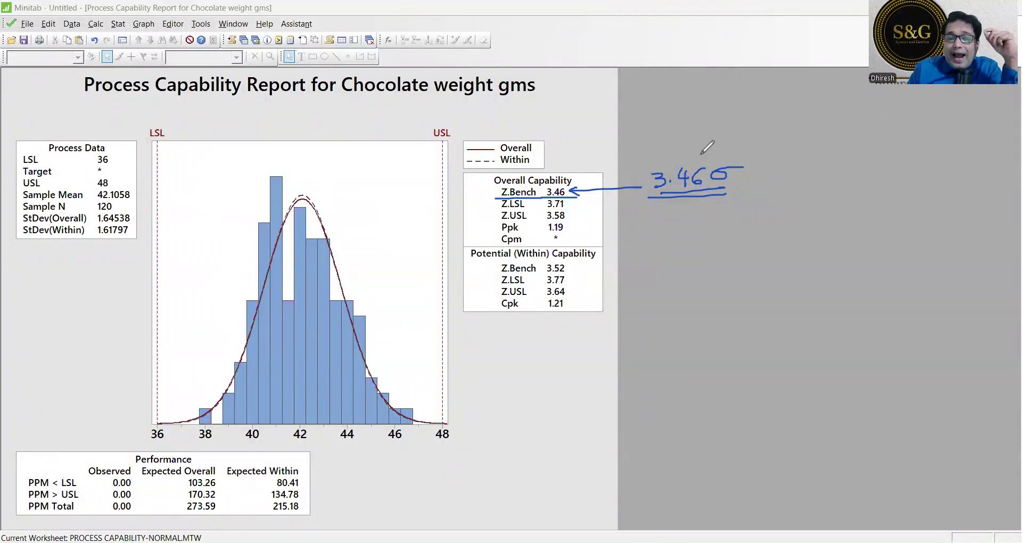
# Step: Write "6 σ" beside the report, with arrows from 6 down to "Z score" and from σ down to "Std dev."
pyautogui.moveTo(794, 241)
pyautogui.mouseDown()
pyautogui.moveTo(791, 258)
pyautogui.moveTo(864, 241)
pyautogui.mouseUp()
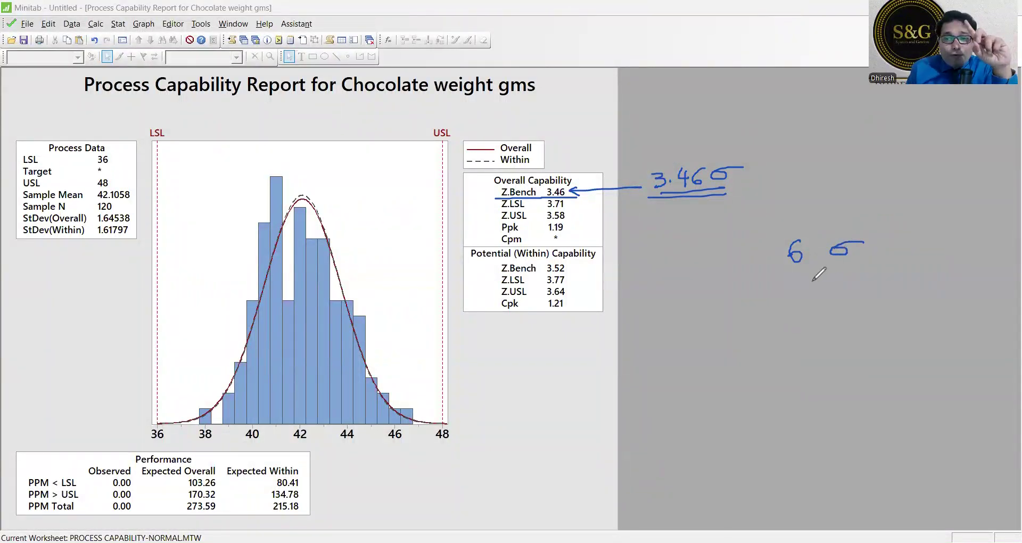
pyautogui.moveTo(793, 271); pyautogui.dragTo(792, 307)
pyautogui.moveTo(792, 307)
pyautogui.mouseDown()
pyautogui.moveTo(800, 297)
pyautogui.moveTo(788, 332)
pyautogui.moveTo(832, 331)
pyautogui.mouseUp()
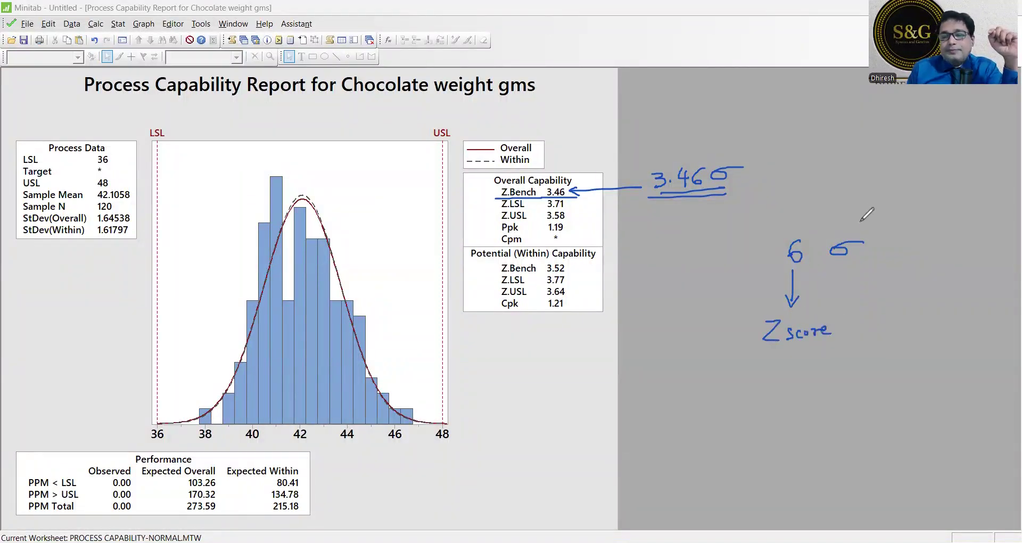
pyautogui.moveTo(853, 260); pyautogui.dragTo(853, 302)
pyautogui.moveTo(853, 303)
pyautogui.mouseDown()
pyautogui.moveTo(858, 290)
pyautogui.moveTo(854, 331)
pyautogui.mouseUp()
pyautogui.moveTo(866, 313)
pyautogui.mouseDown()
pyautogui.moveTo(869, 332)
pyautogui.moveTo(873, 320)
pyautogui.mouseUp()
pyautogui.moveTo(877, 326)
pyautogui.mouseDown()
pyautogui.moveTo(878, 313)
pyautogui.moveTo(904, 329)
pyautogui.moveTo(927, 321)
pyautogui.mouseUp()
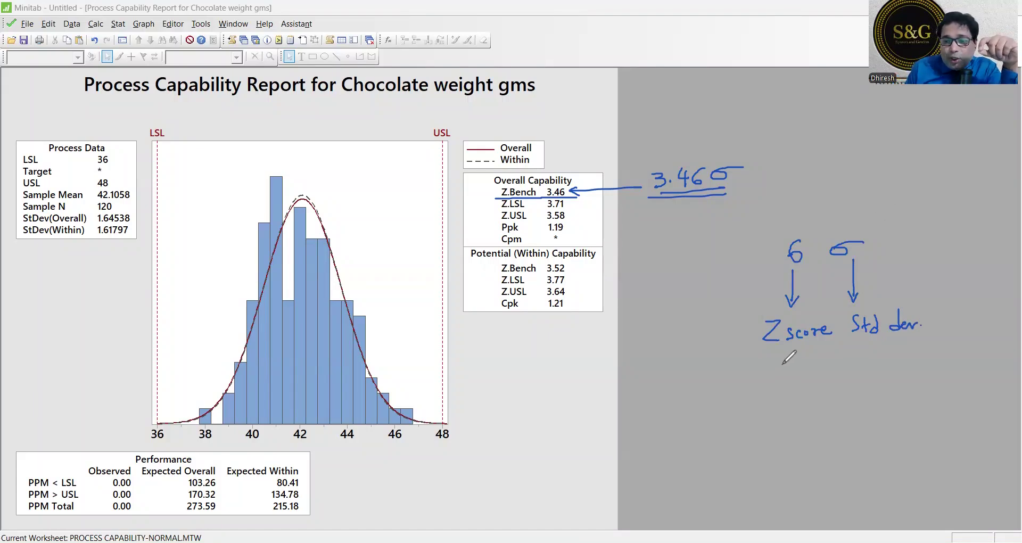
# Step: Write "Capability" under Z score and "Variability" under Std dev., adding an upward arrow beside 6 and a downward arrow beside σ
pyautogui.moveTo(748, 357)
pyautogui.mouseDown()
pyautogui.moveTo(749, 373)
pyautogui.moveTo(822, 356)
pyautogui.moveTo(824, 378)
pyautogui.moveTo(942, 349)
pyautogui.moveTo(931, 364)
pyautogui.mouseUp()
pyautogui.click(858, 352)
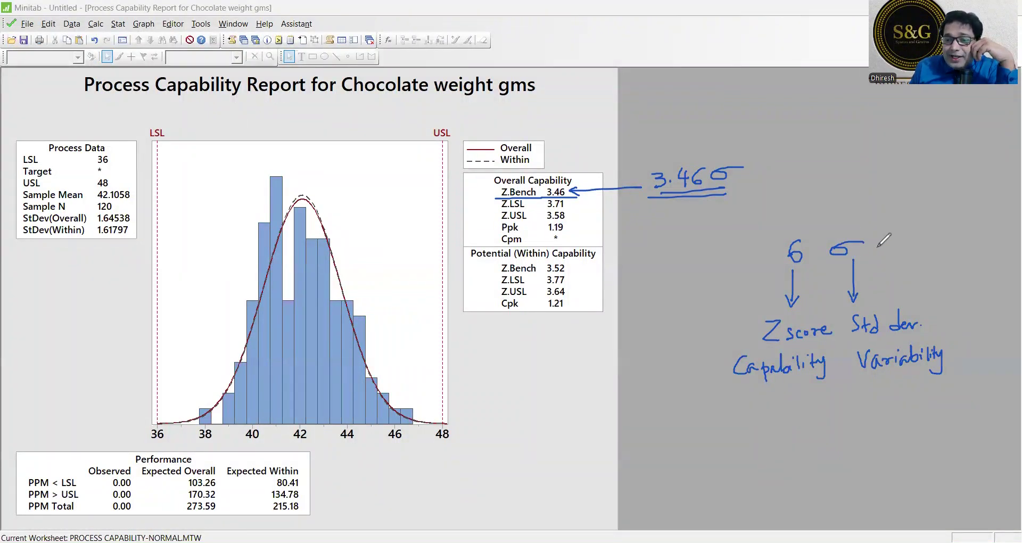
pyautogui.moveTo(876, 243)
pyautogui.mouseDown()
pyautogui.moveTo(876, 270)
pyautogui.moveTo(881, 255)
pyautogui.mouseUp()
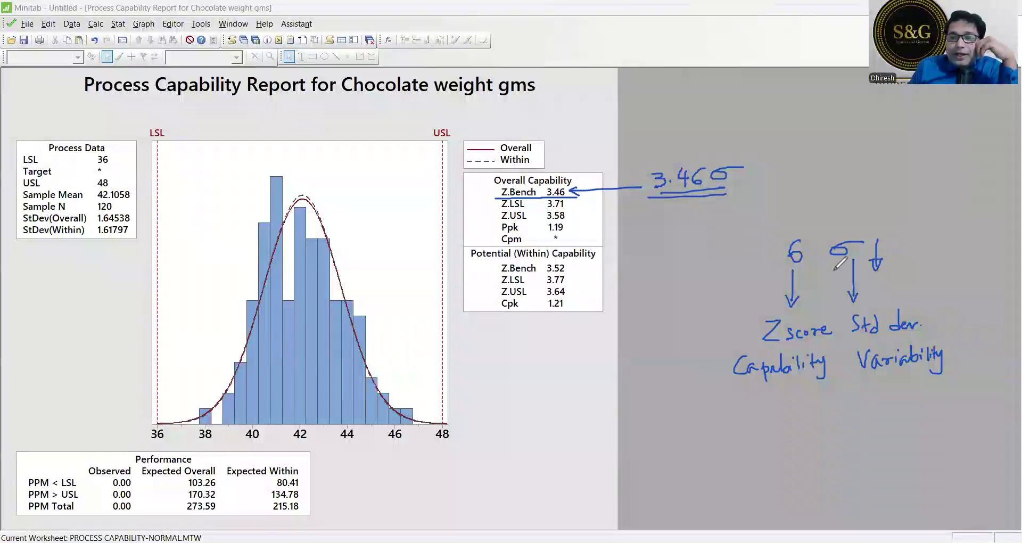
pyautogui.moveTo(765, 217)
pyautogui.mouseDown()
pyautogui.moveTo(766, 251)
pyautogui.moveTo(771, 227)
pyautogui.mouseUp()
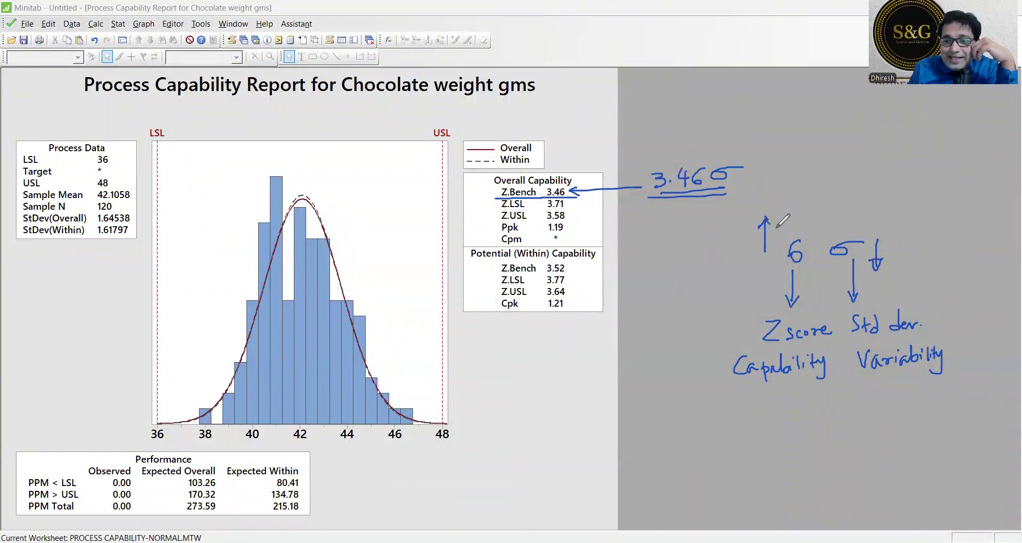
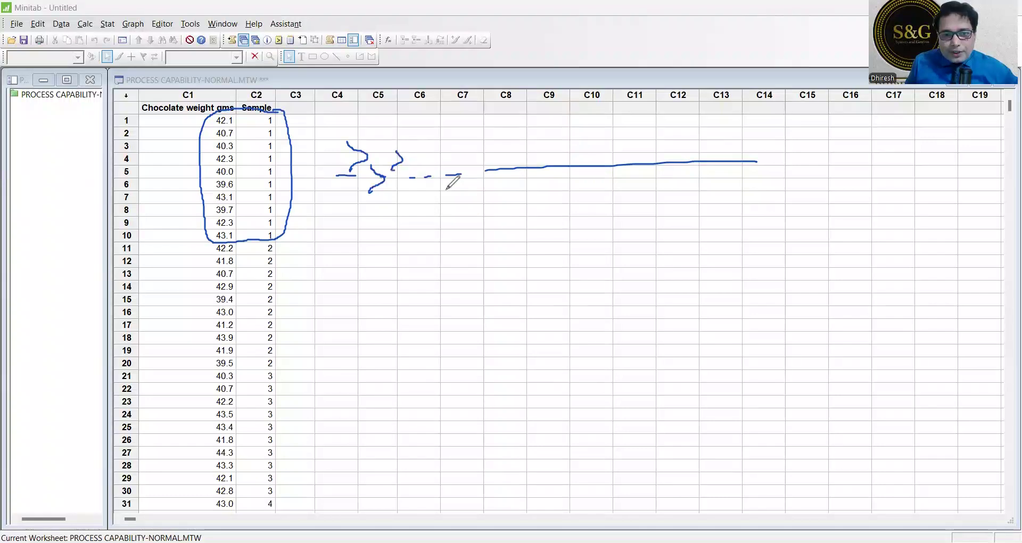
# Step: Add subgroup curves and a spread marker labelled "Within" to the worksheet sketch, and write a double-underlined "Overall" below the long line
pyautogui.moveTo(411, 187)
pyautogui.mouseDown()
pyautogui.moveTo(422, 193)
pyautogui.moveTo(412, 203)
pyautogui.mouseUp()
pyautogui.moveTo(441, 142); pyautogui.dragTo(440, 158)
pyautogui.moveTo(336, 140); pyautogui.dragTo(360, 140)
pyautogui.moveTo(338, 173)
pyautogui.mouseDown()
pyautogui.moveTo(356, 172)
pyautogui.moveTo(345, 166)
pyautogui.mouseUp()
pyautogui.moveTo(329, 119); pyautogui.dragTo(379, 126)
pyautogui.click(382, 127)
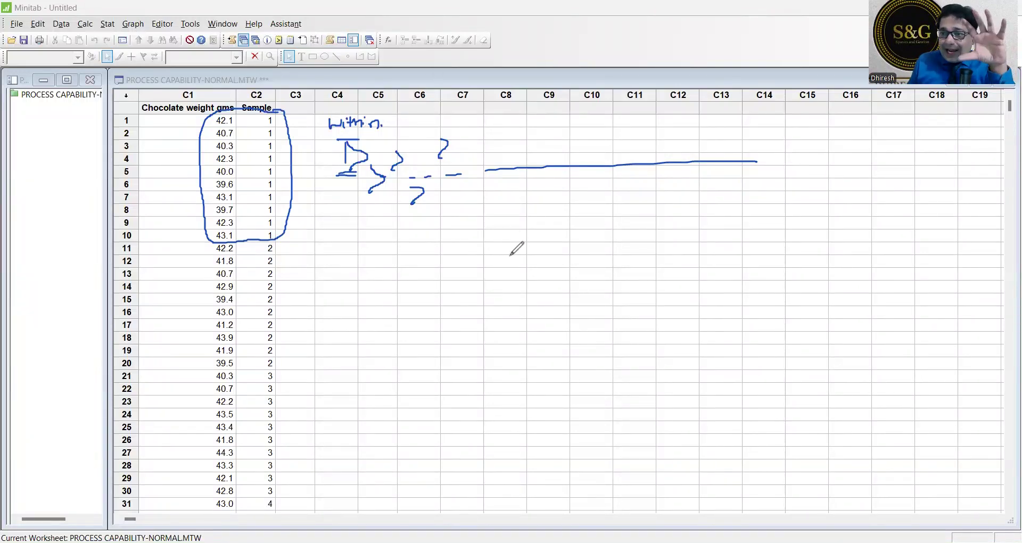
pyautogui.moveTo(498, 228)
pyautogui.mouseDown()
pyautogui.moveTo(578, 213)
pyautogui.moveTo(586, 229)
pyautogui.mouseUp()
pyautogui.moveTo(497, 255)
pyautogui.mouseDown()
pyautogui.moveTo(580, 241)
pyautogui.moveTo(535, 253)
pyautogui.moveTo(565, 245)
pyautogui.mouseUp()
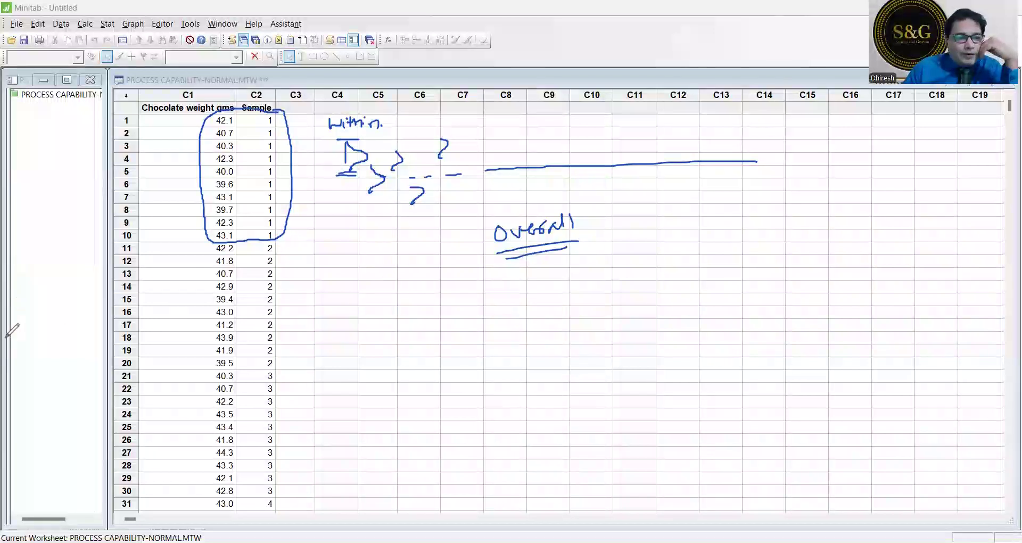
# Step: Clear the annotations and create a normal Capability Sixpack for Chocolate weight gms, with Sample subgroups and specs of 36 and 48
pyautogui.press('e')
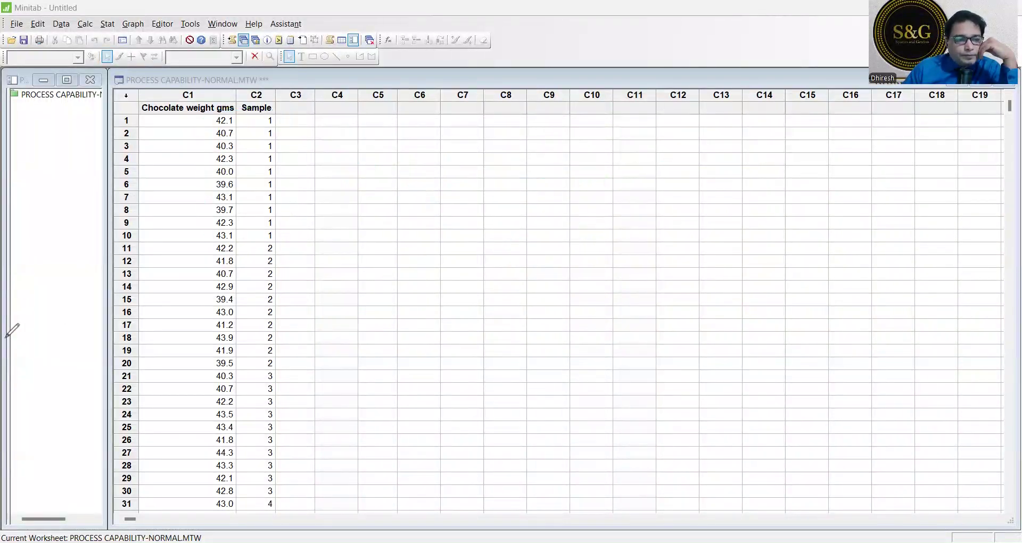
pyautogui.click(110, 25)
pyautogui.moveTo(136, 111)
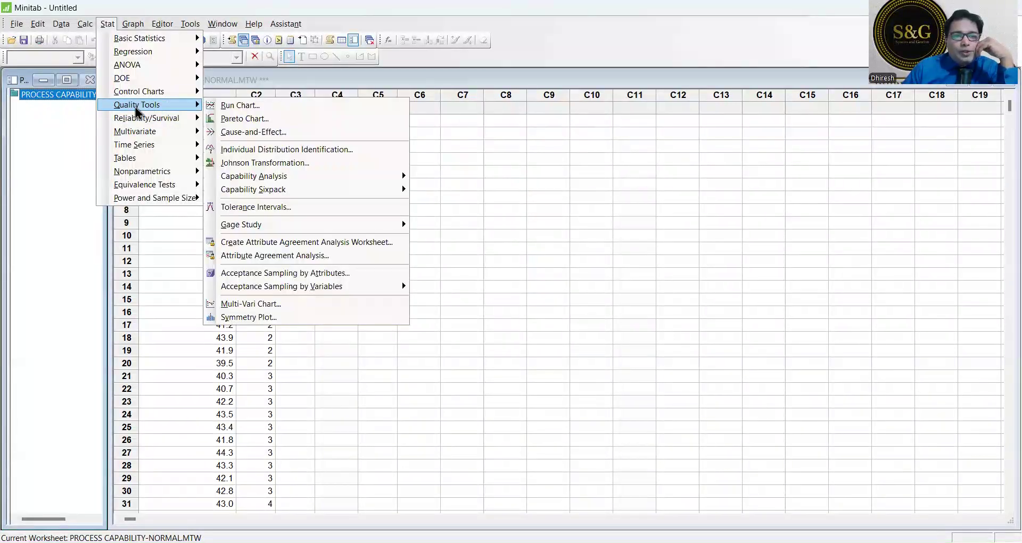
pyautogui.moveTo(256, 190)
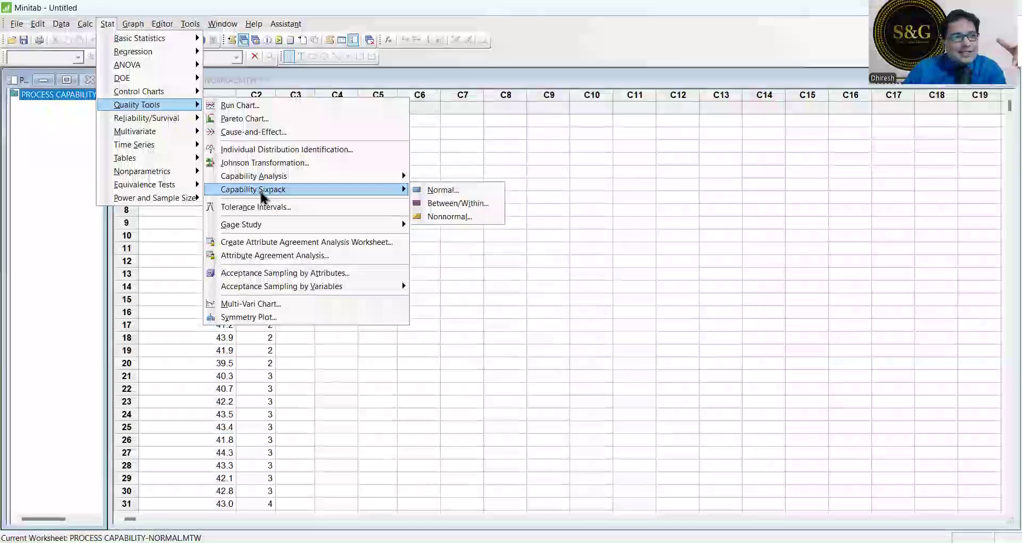
pyautogui.click(431, 189)
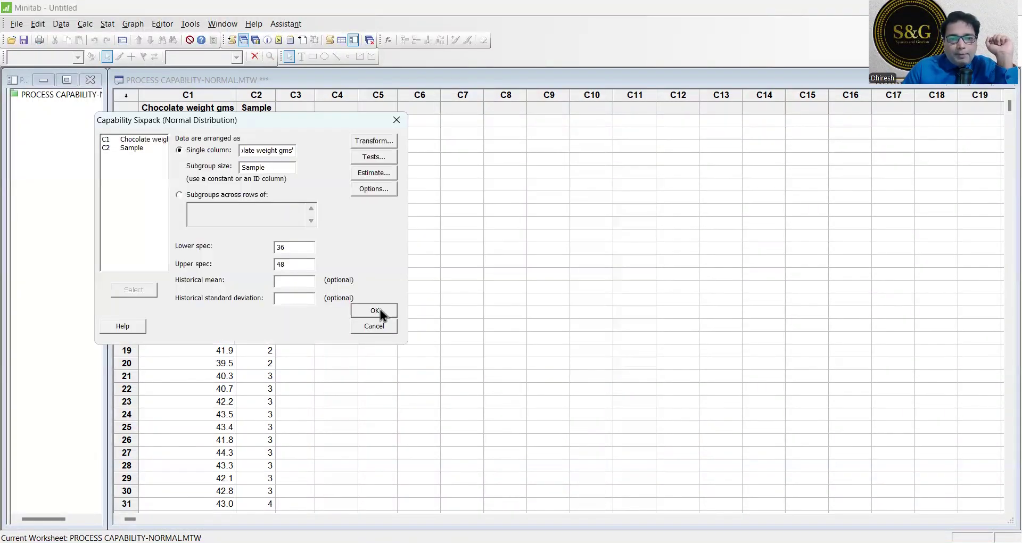
pyautogui.click(381, 309)
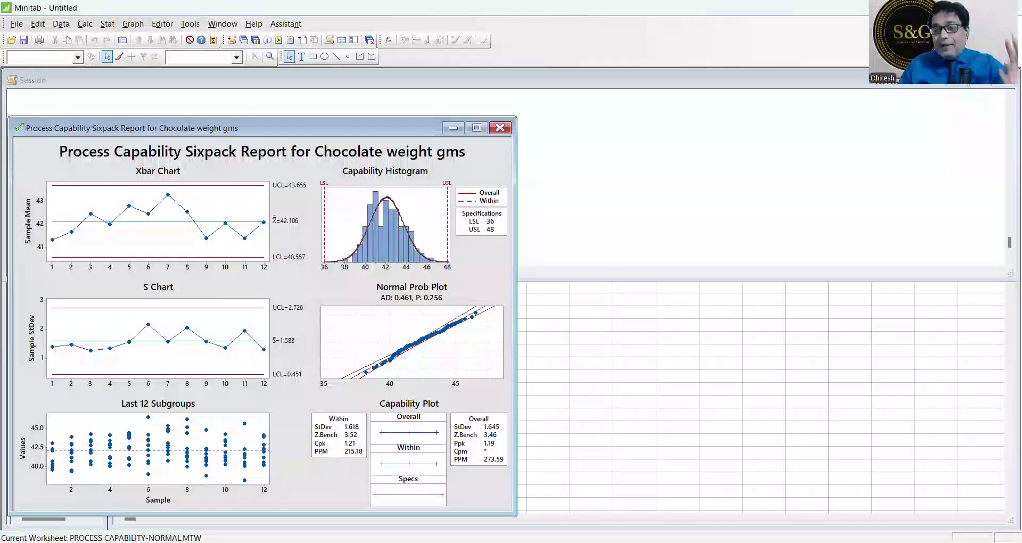
pyautogui.doubleClick(446, 331)
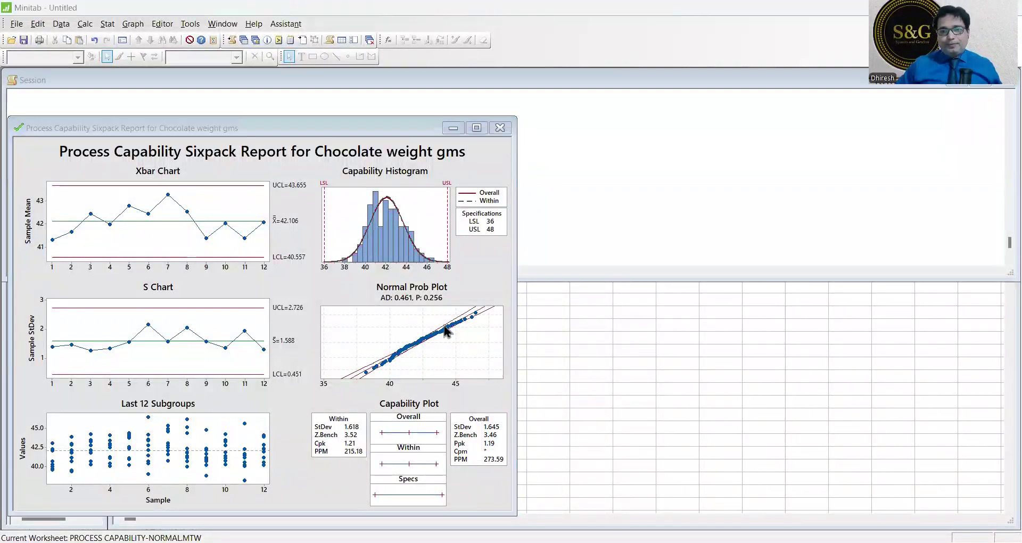